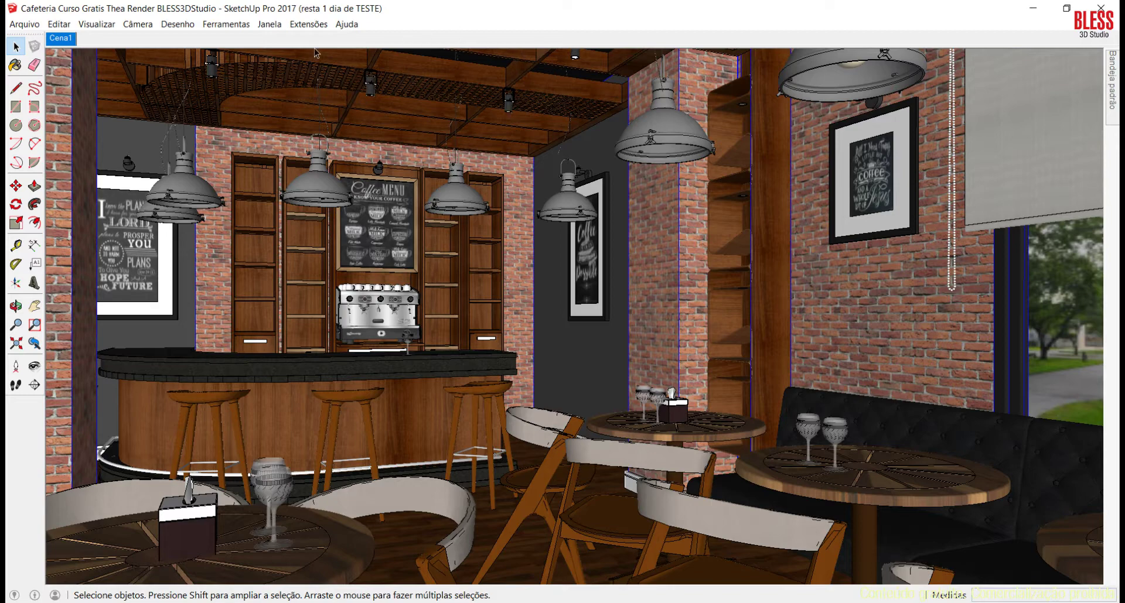
Show the Thea for SketchUp toolbar and dock it with the existing drawing tools
{"action": "left_click", "coordinate": [309, 24]}
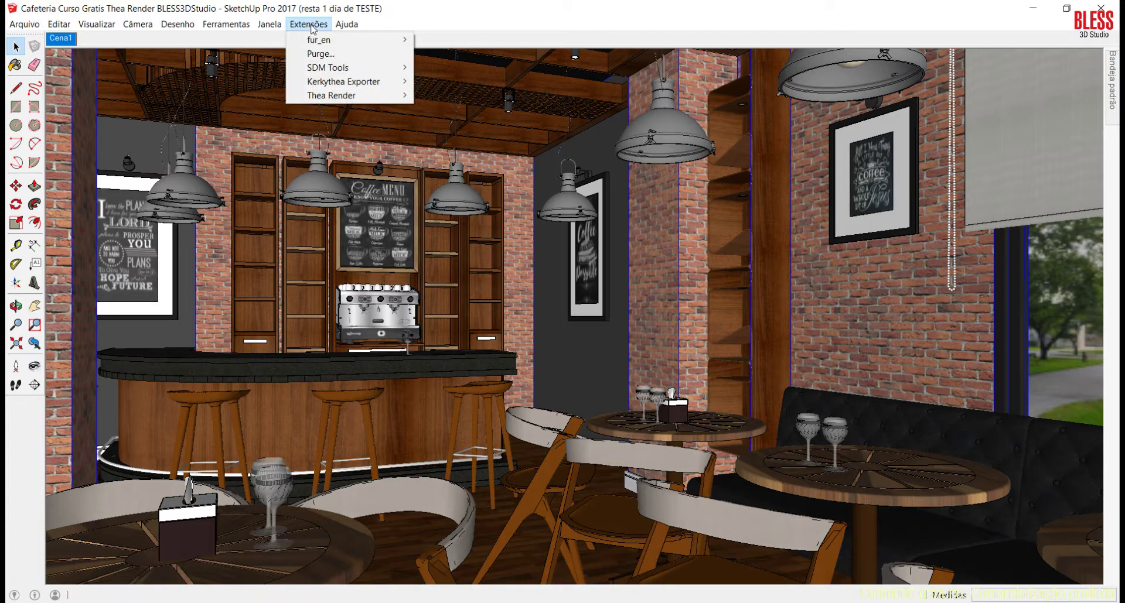
{"action": "mouse_move", "coordinate": [332, 96]}
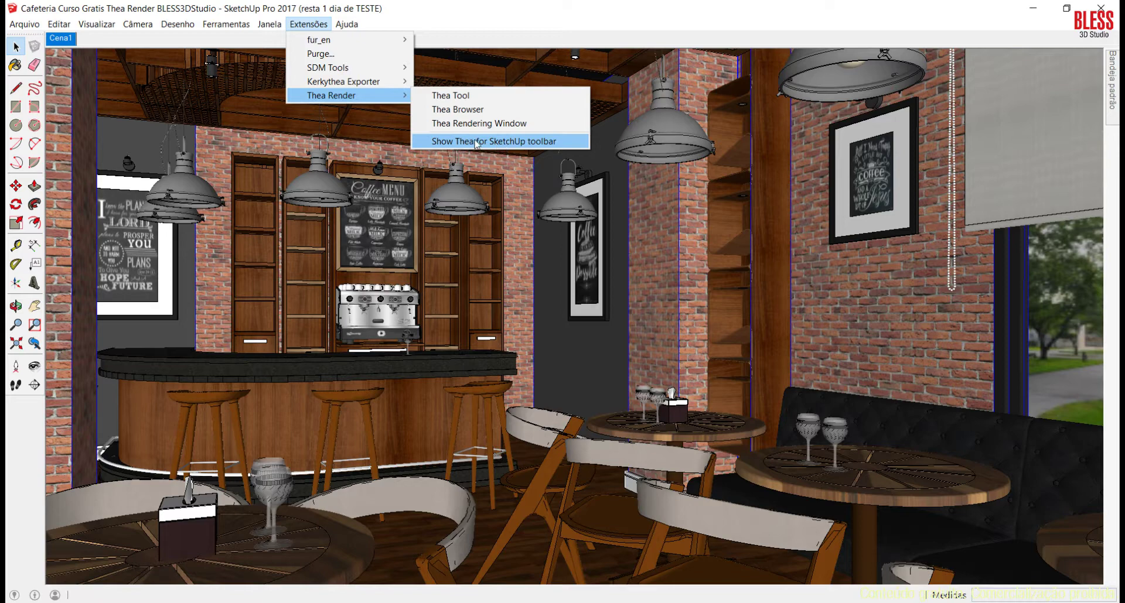
{"action": "left_click", "coordinate": [503, 142]}
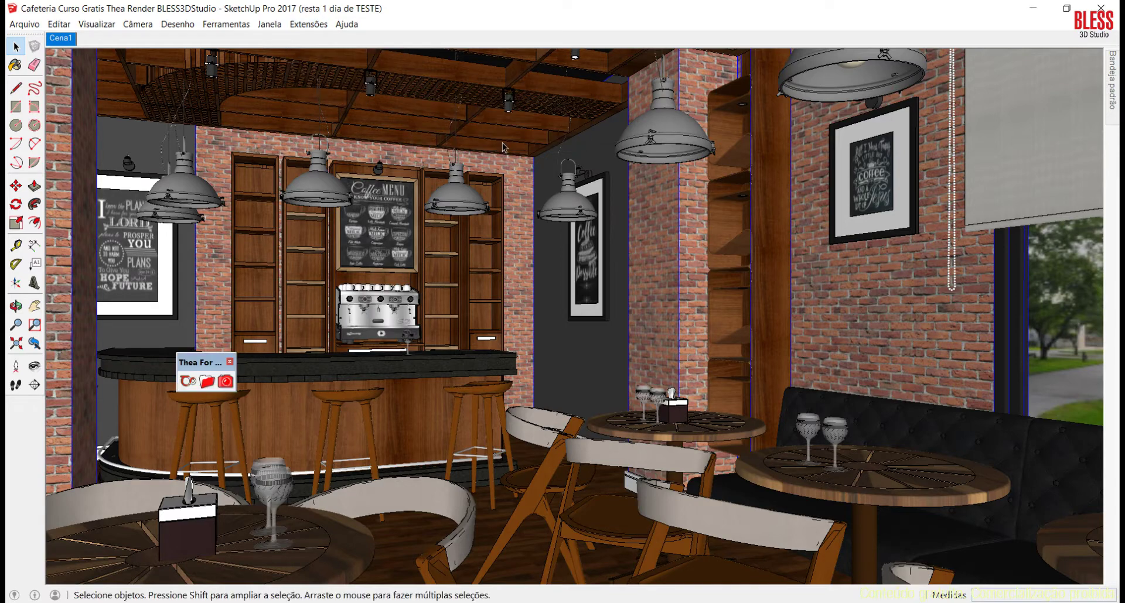
{"action": "mouse_move", "coordinate": [205, 362]}
{"action": "left_mouse_down"}
{"action": "mouse_move", "coordinate": [375, 290]}
{"action": "mouse_move", "coordinate": [577, 307]}
{"action": "mouse_move", "coordinate": [468, 232]}
{"action": "mouse_move", "coordinate": [460, 209]}
{"action": "mouse_move", "coordinate": [366, 229]}
{"action": "mouse_move", "coordinate": [13, 422]}
{"action": "mouse_move", "coordinate": [11, 393]}
{"action": "left_mouse_up"}
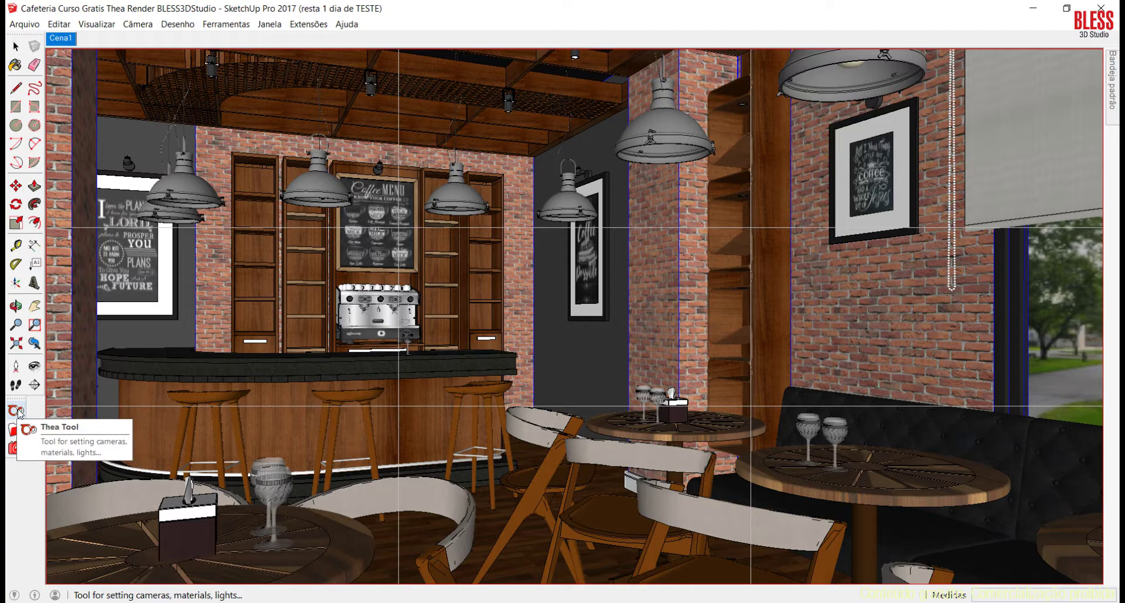
Open the Thea Tool window, reposition it slightly and show its camera settings
{"action": "left_click", "coordinate": [16, 411]}
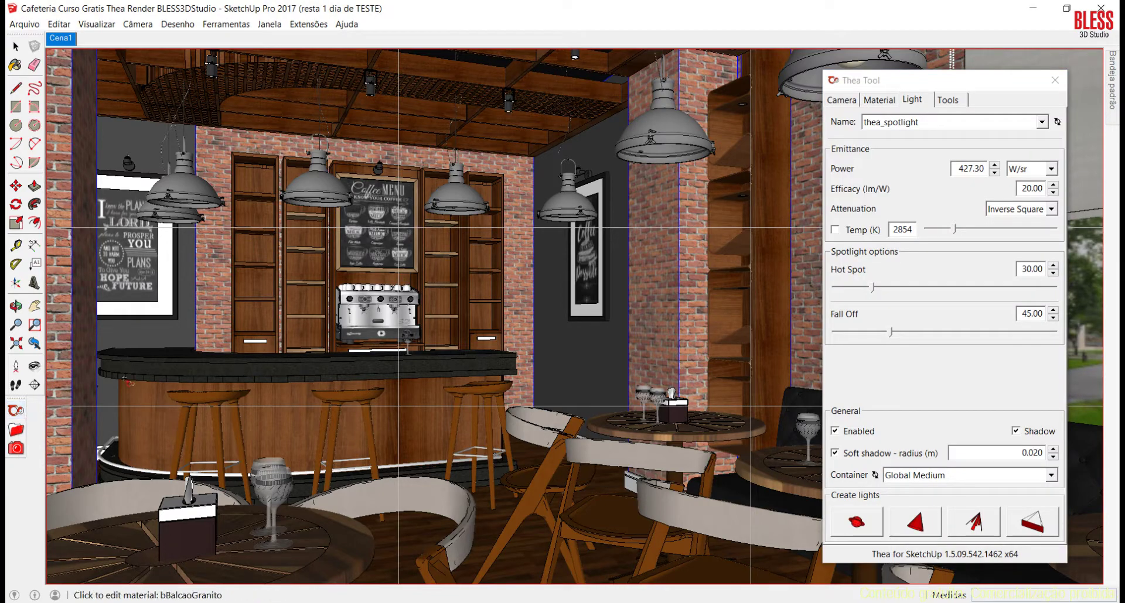
{"action": "left_click", "coordinate": [893, 83]}
{"action": "mouse_move", "coordinate": [895, 86]}
{"action": "left_mouse_down"}
{"action": "mouse_move", "coordinate": [885, 86]}
{"action": "mouse_move", "coordinate": [905, 84]}
{"action": "left_mouse_up"}
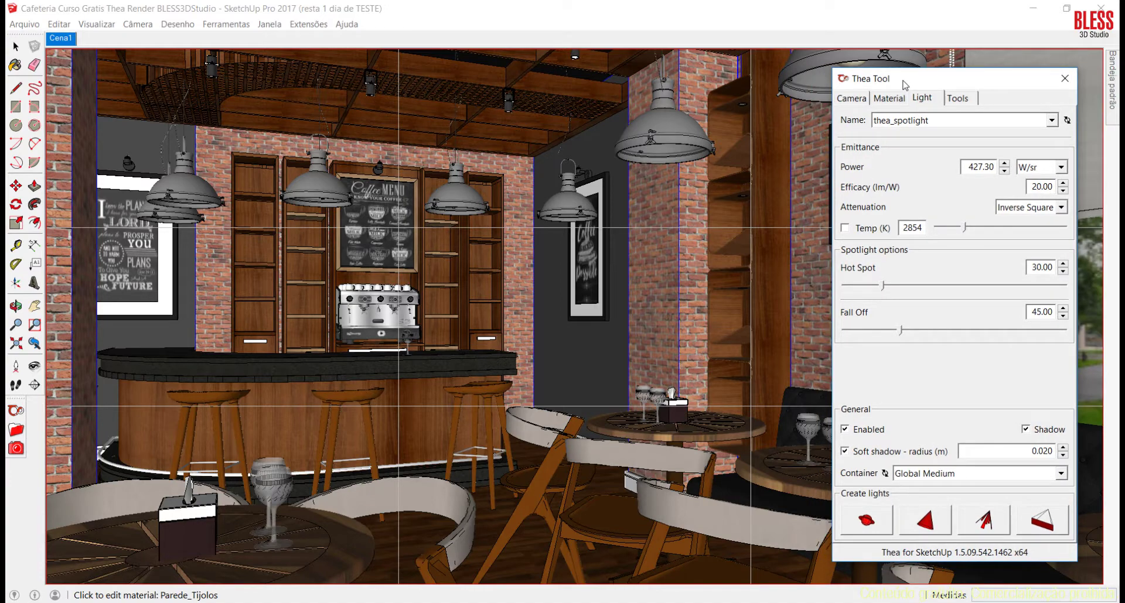
{"action": "left_click", "coordinate": [862, 99]}
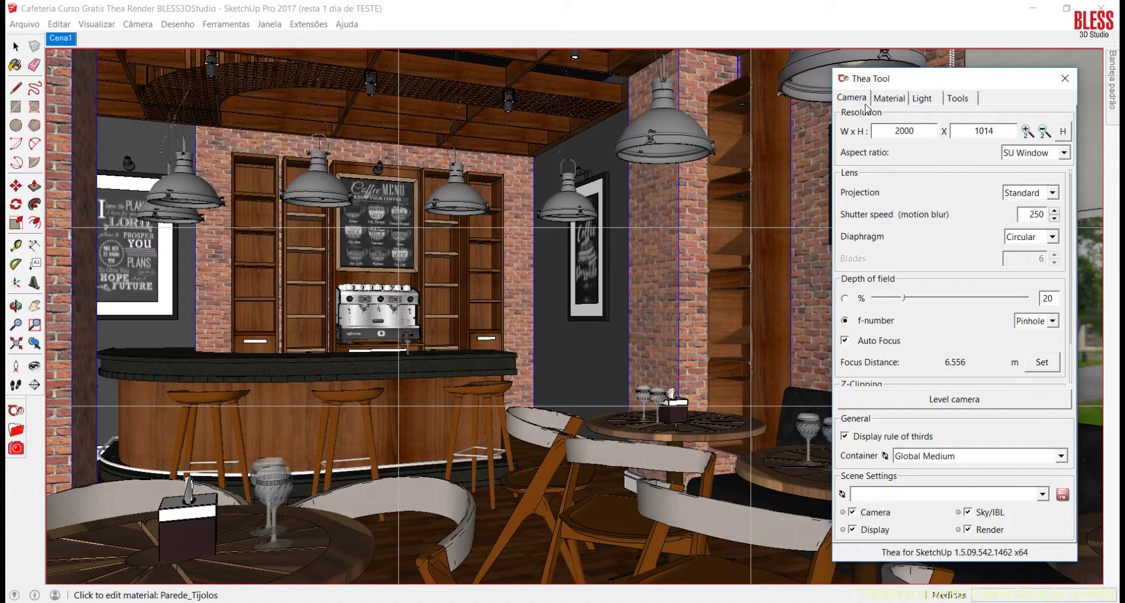
Try the 2:1 aspect ratio for the render resolution, and set it back to SU Window
{"action": "left_click", "coordinate": [1032, 153]}
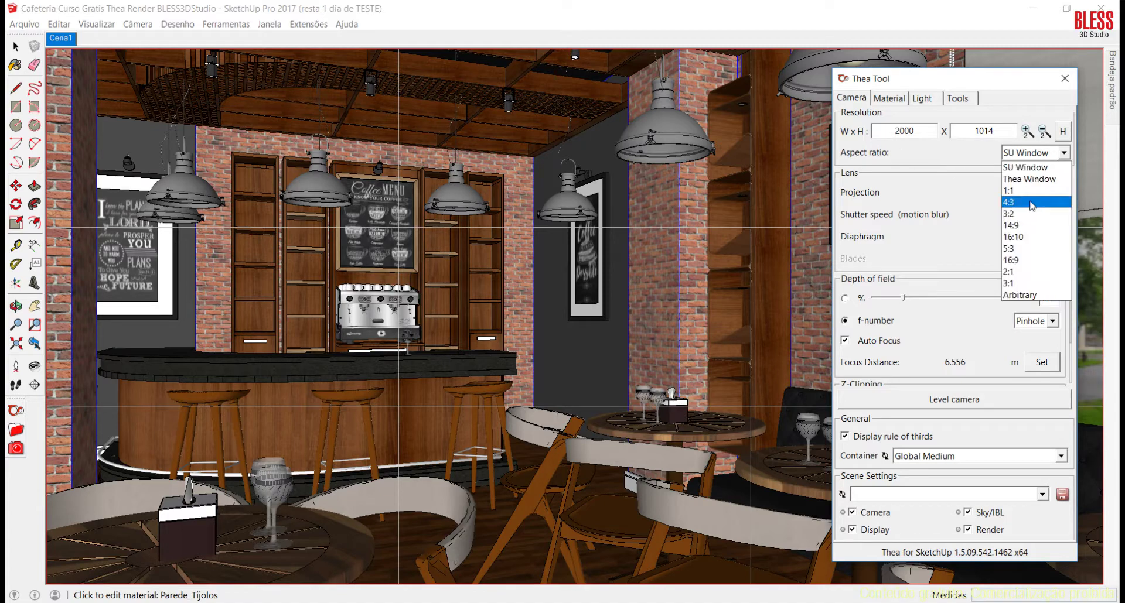
{"action": "left_click", "coordinate": [1026, 272]}
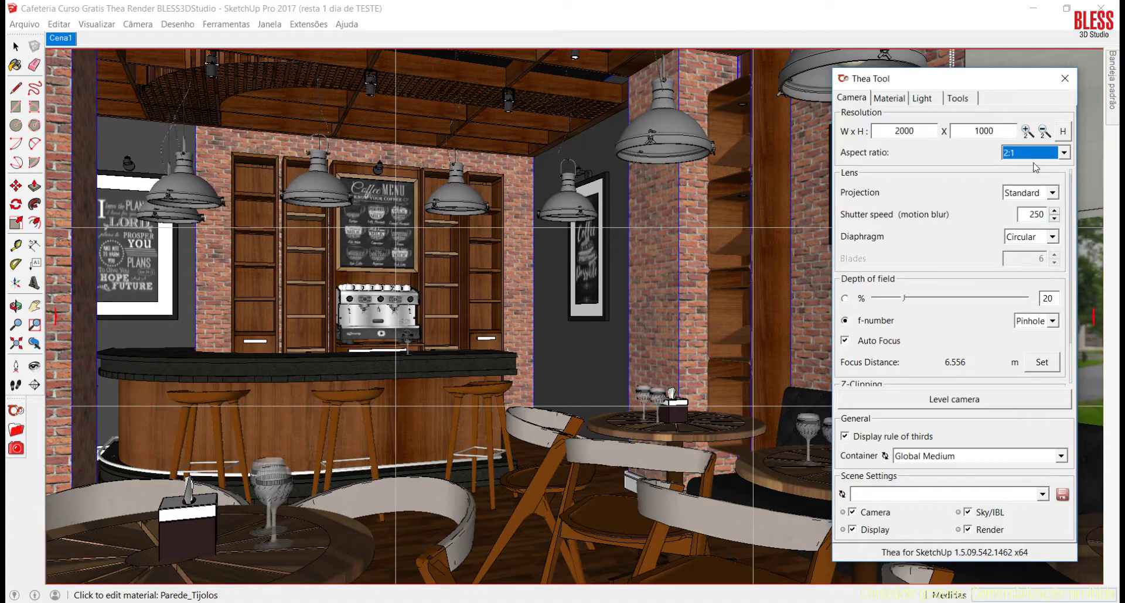
{"action": "left_click", "coordinate": [1068, 155]}
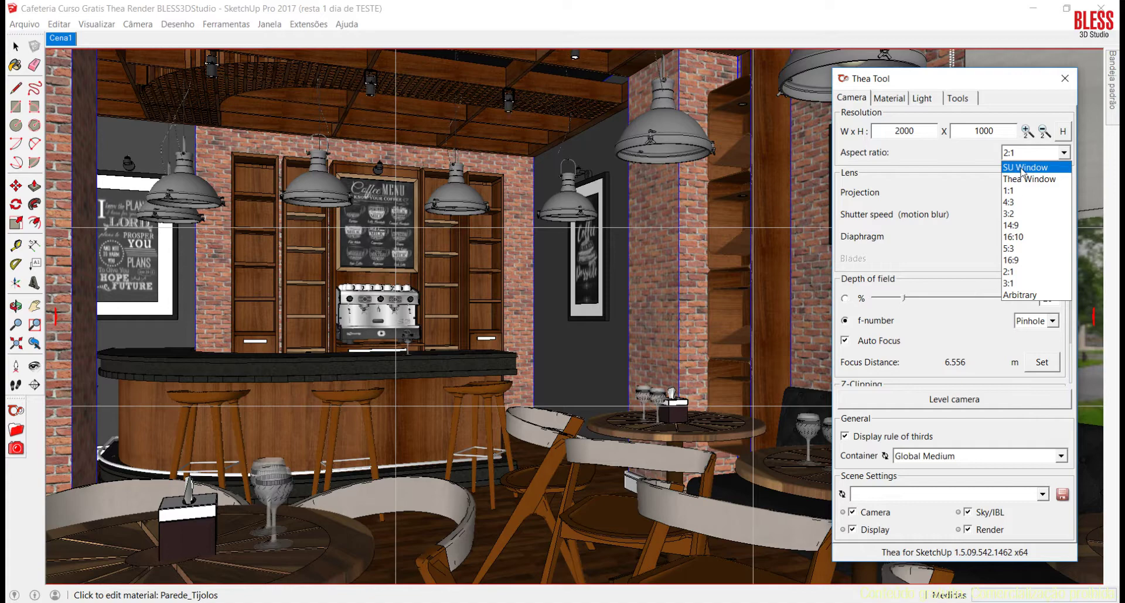
{"action": "left_click", "coordinate": [1022, 169]}
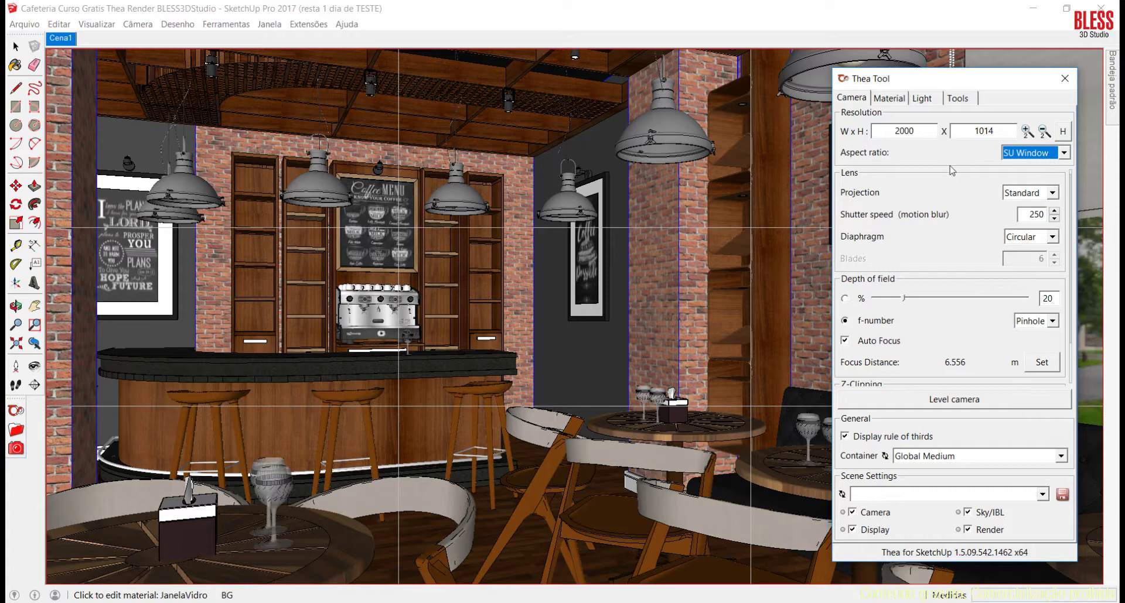
Show the Thea light settings and choose the spotlight as the light type to create
{"action": "left_click", "coordinate": [924, 98]}
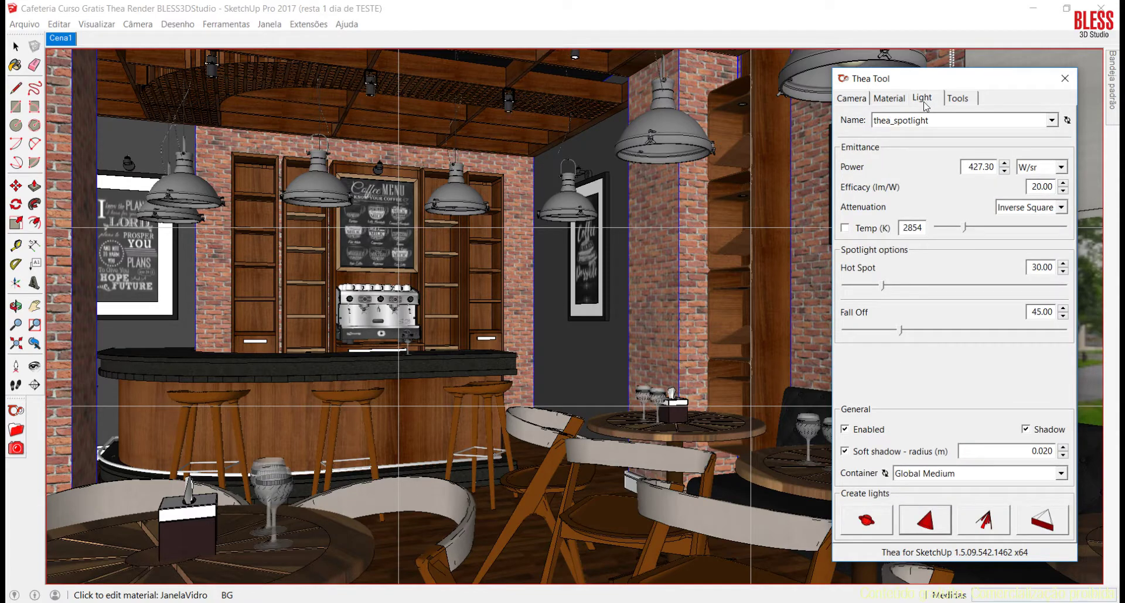
{"action": "left_click", "coordinate": [926, 523]}
{"action": "left_click", "coordinate": [930, 526]}
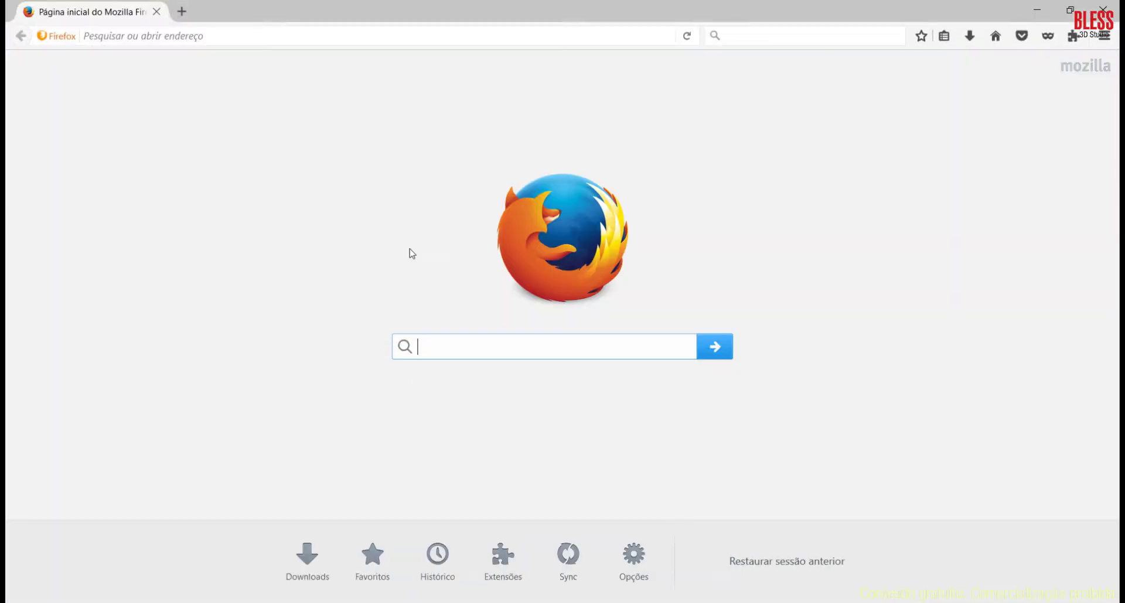
Switch to Firefox, search the web for "ies light" and show the image results
{"action": "left_click", "coordinate": [380, 37]}
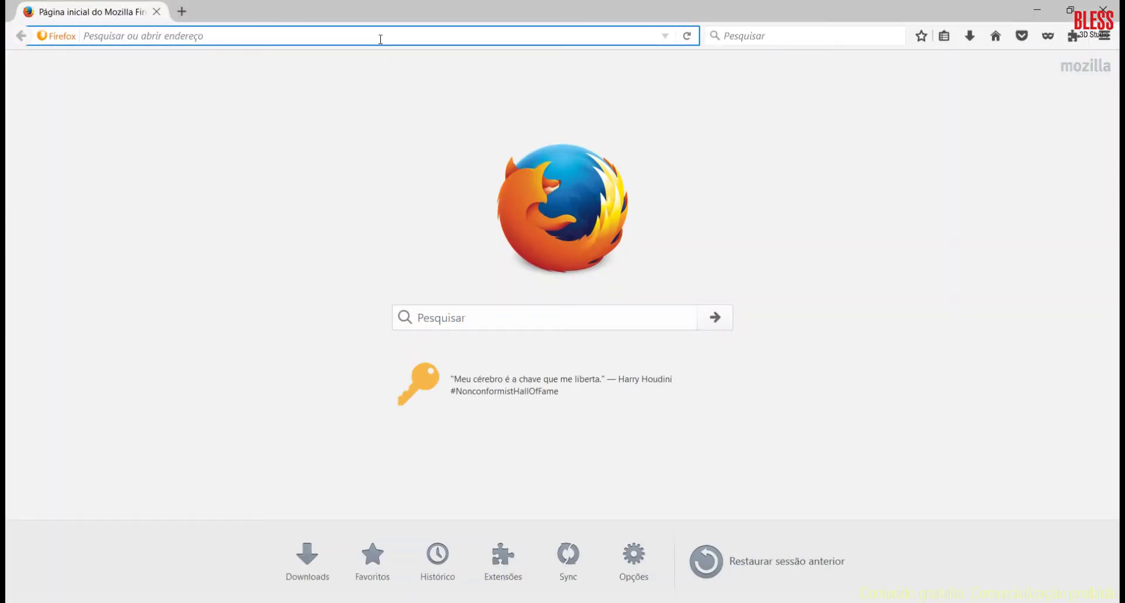
{"action": "type", "text": "ies light"}
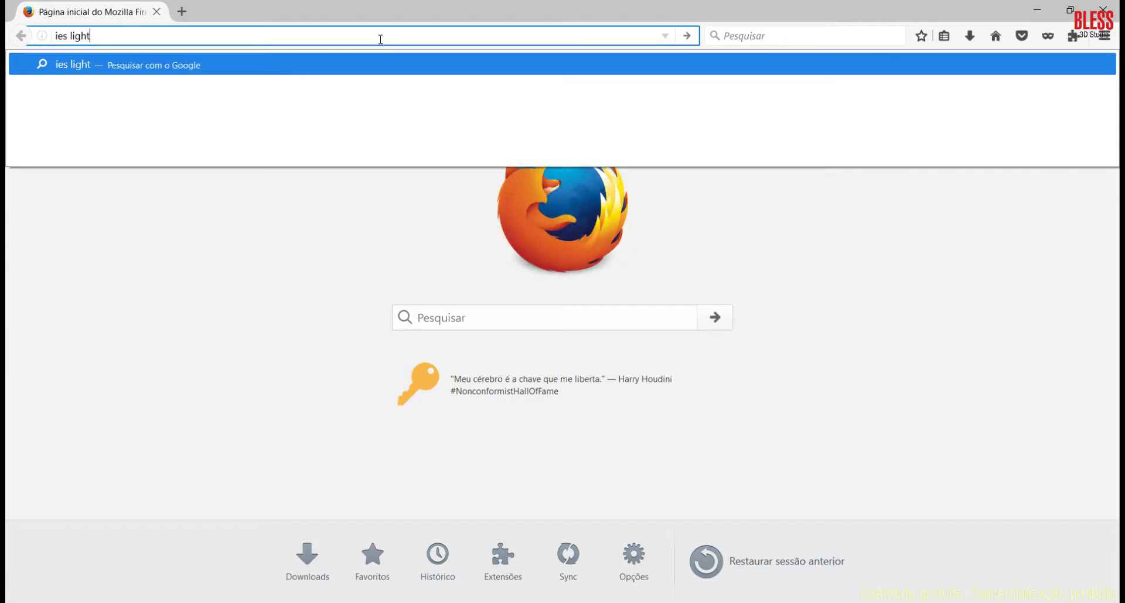
{"action": "key", "text": "Return"}
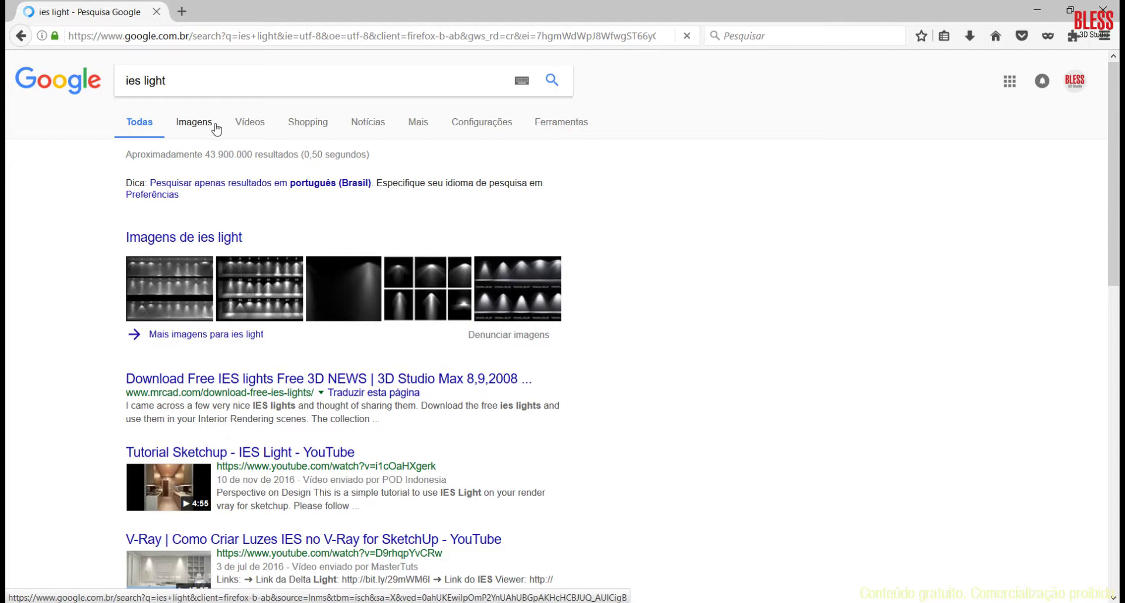
{"action": "left_click", "coordinate": [203, 124]}
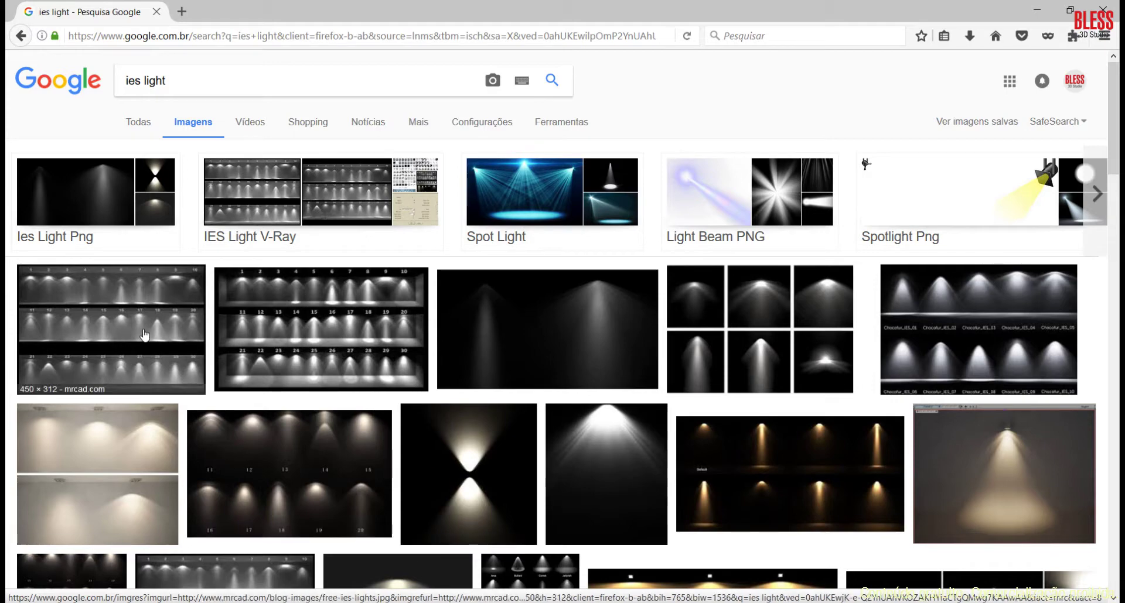
Enlarge the image comparing 30 numbered IES light patterns, examine it and return to SketchUp
{"action": "left_click", "coordinate": [221, 249]}
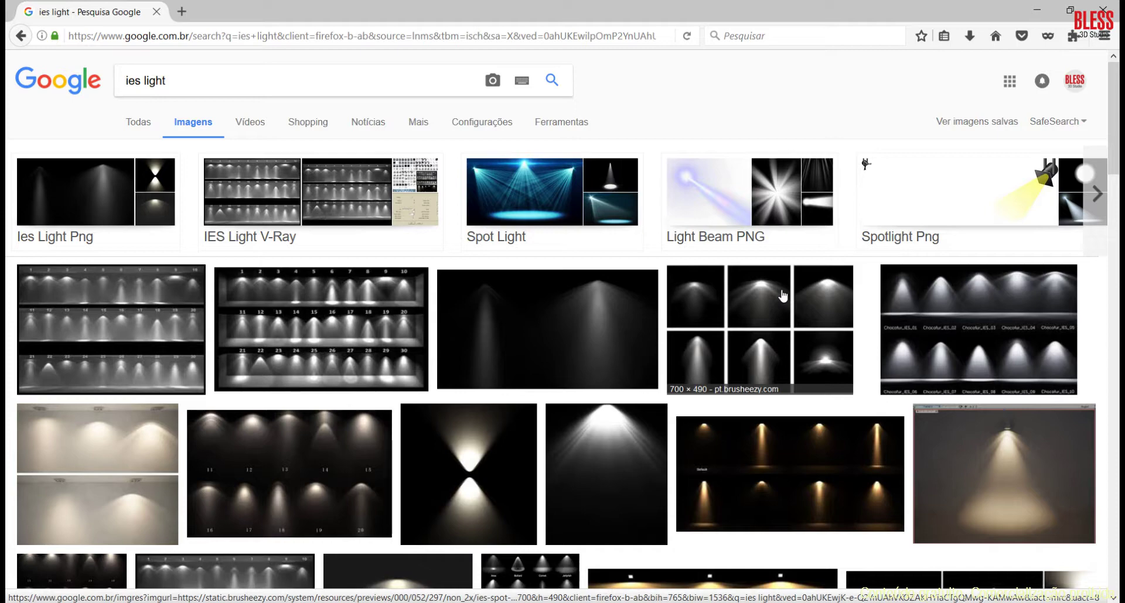
{"action": "left_click", "coordinate": [321, 329]}
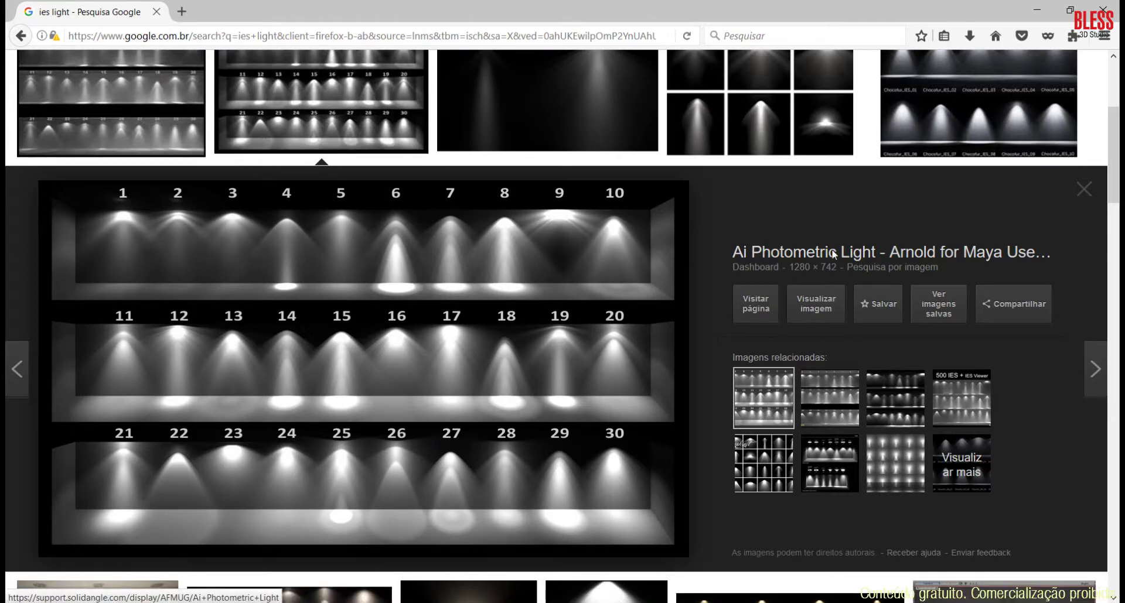
{"action": "left_click", "coordinate": [1036, 11]}
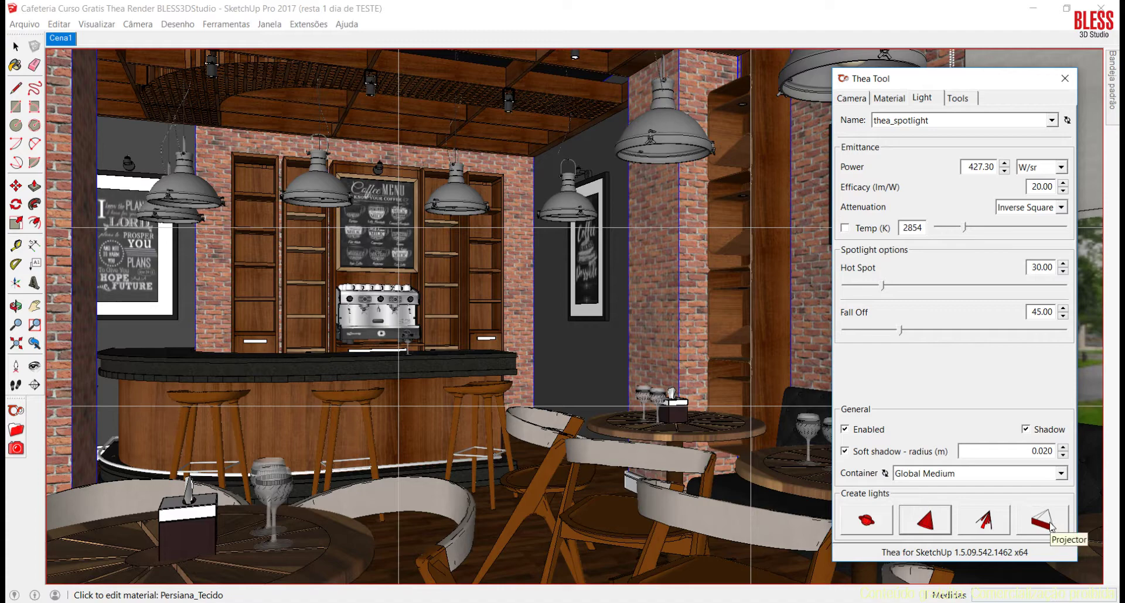
Select the pendant lamp in front of the brick column and close the Thea Tool window
{"action": "key", "text": "space"}
{"action": "left_click", "coordinate": [684, 132]}
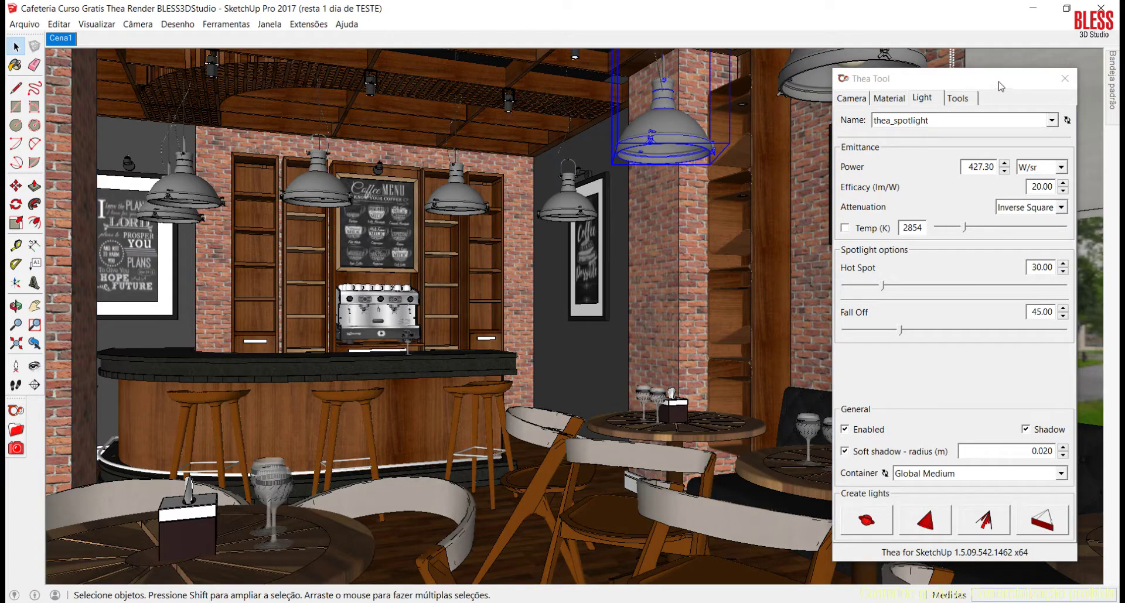
{"action": "left_click", "coordinate": [1066, 78]}
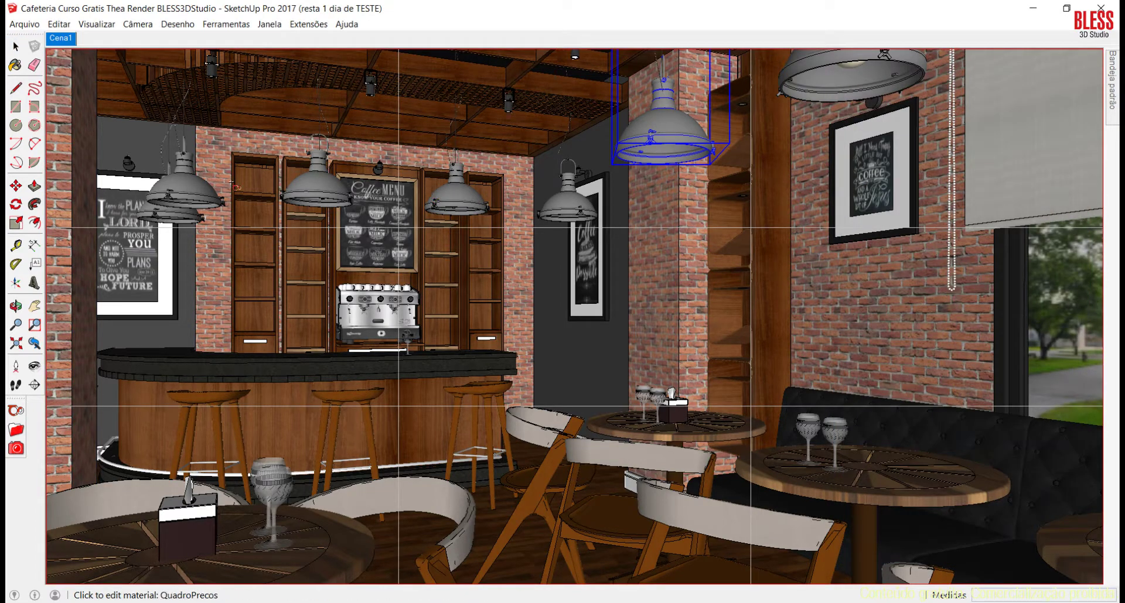
{"action": "key", "text": "e"}
{"action": "key", "text": "space"}
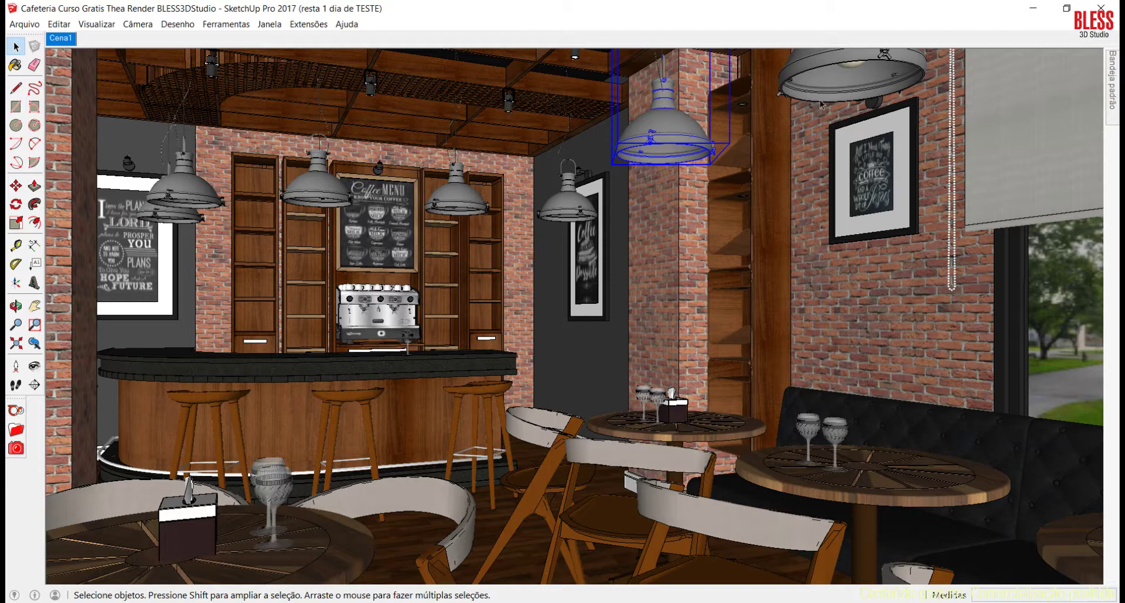
Try deleting the shade inside the pendant lamp's nested component, undo the deletion and exit the component
{"action": "double_click", "coordinate": [660, 129]}
{"action": "left_click", "coordinate": [662, 128]}
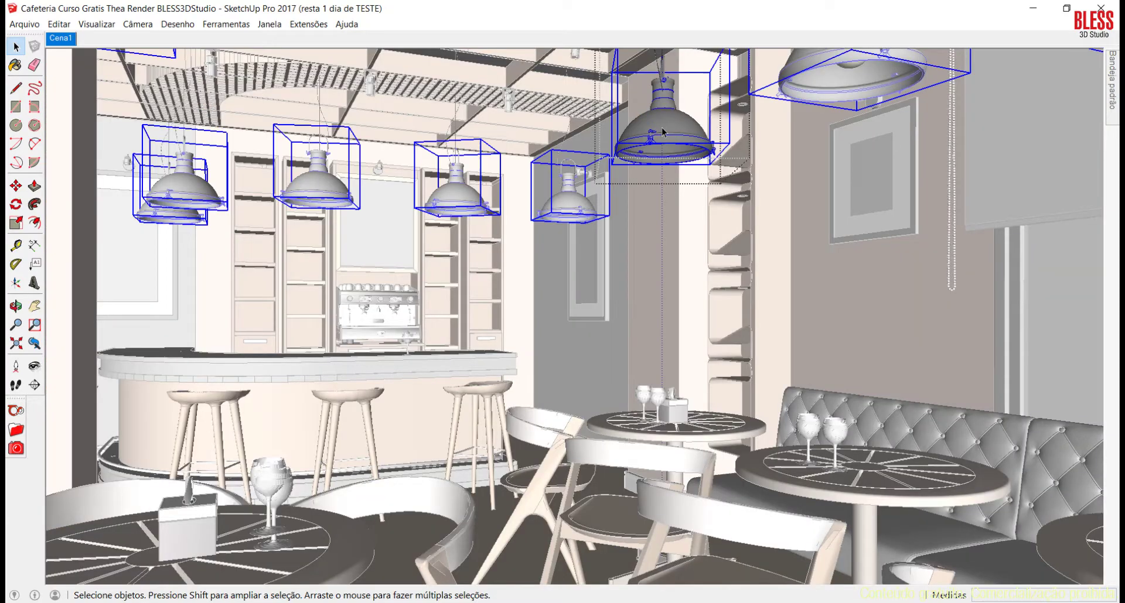
{"action": "double_click", "coordinate": [666, 128]}
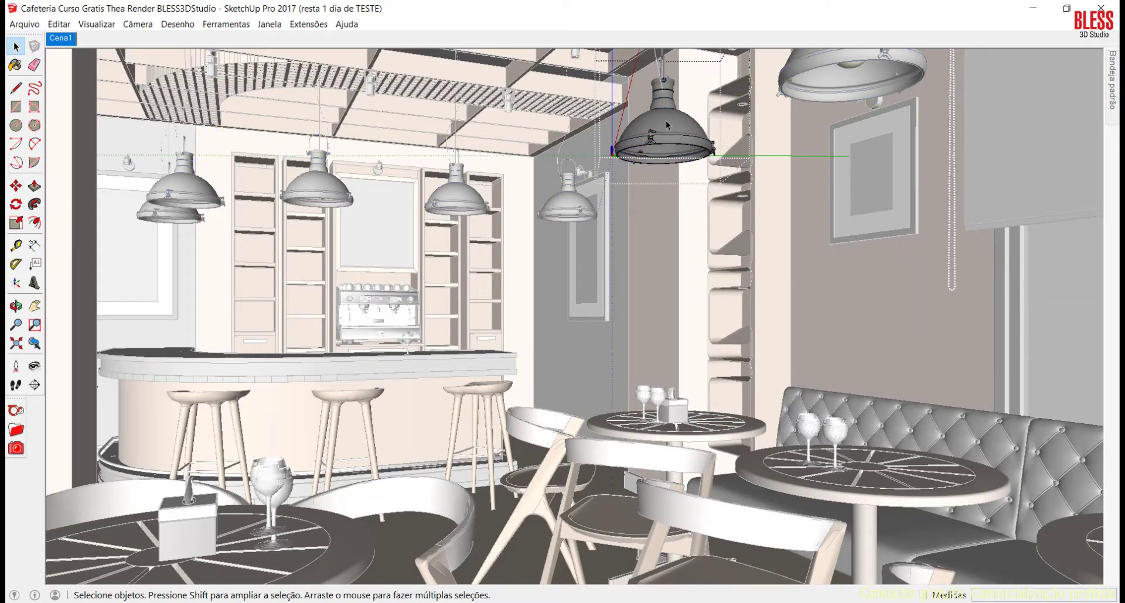
{"action": "left_click", "coordinate": [666, 126]}
{"action": "double_click", "coordinate": [665, 127]}
{"action": "left_click", "coordinate": [666, 126]}
{"action": "double_click", "coordinate": [667, 127]}
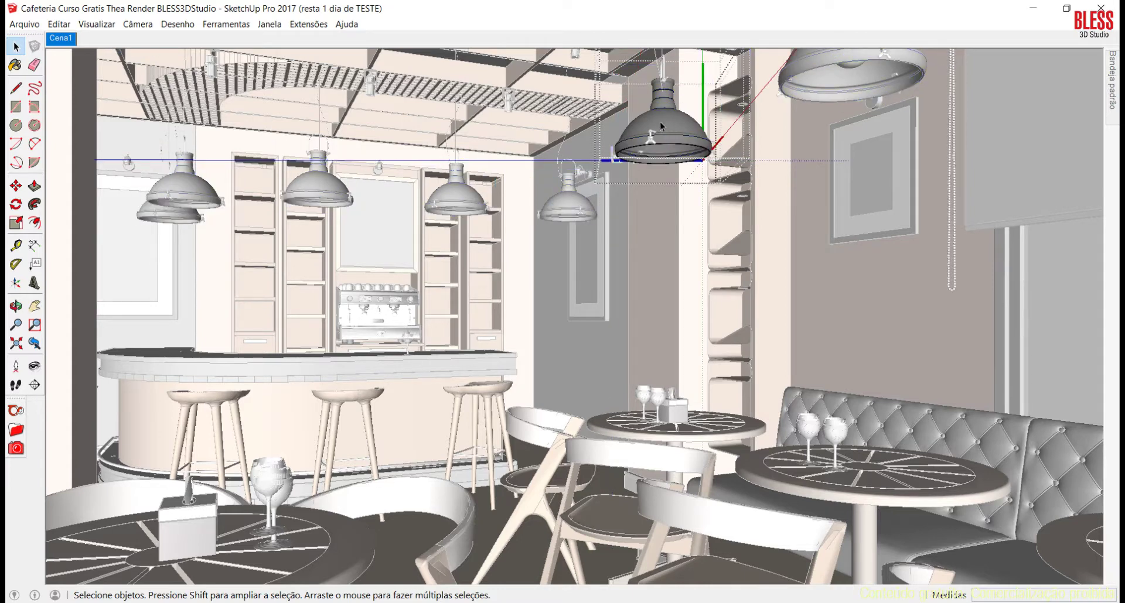
{"action": "left_click", "coordinate": [657, 140]}
{"action": "double_click", "coordinate": [666, 129]}
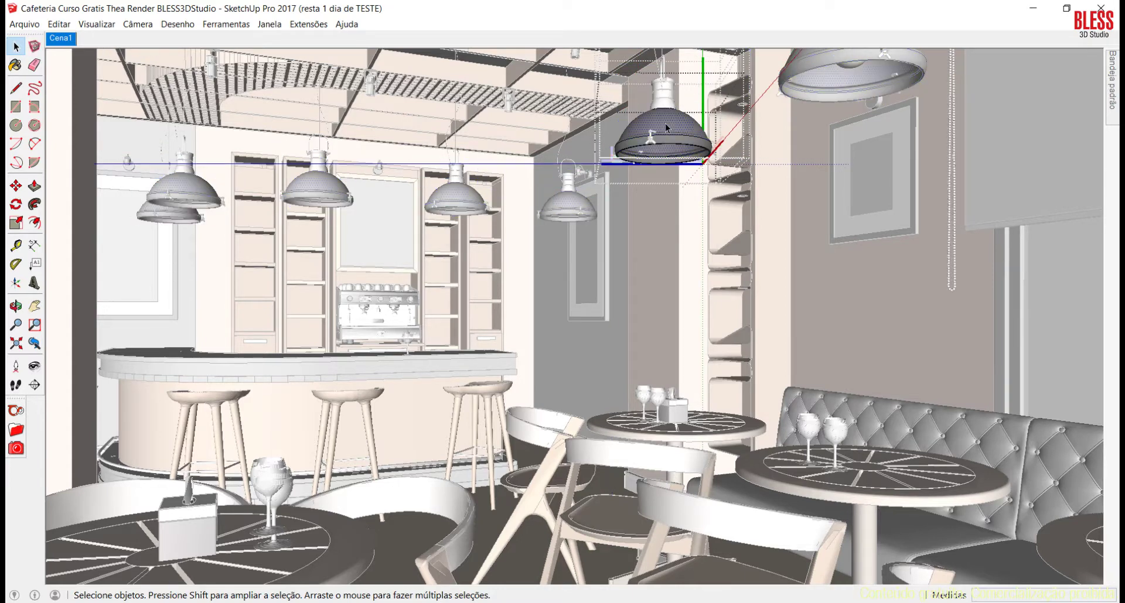
{"action": "key", "text": "Delete"}
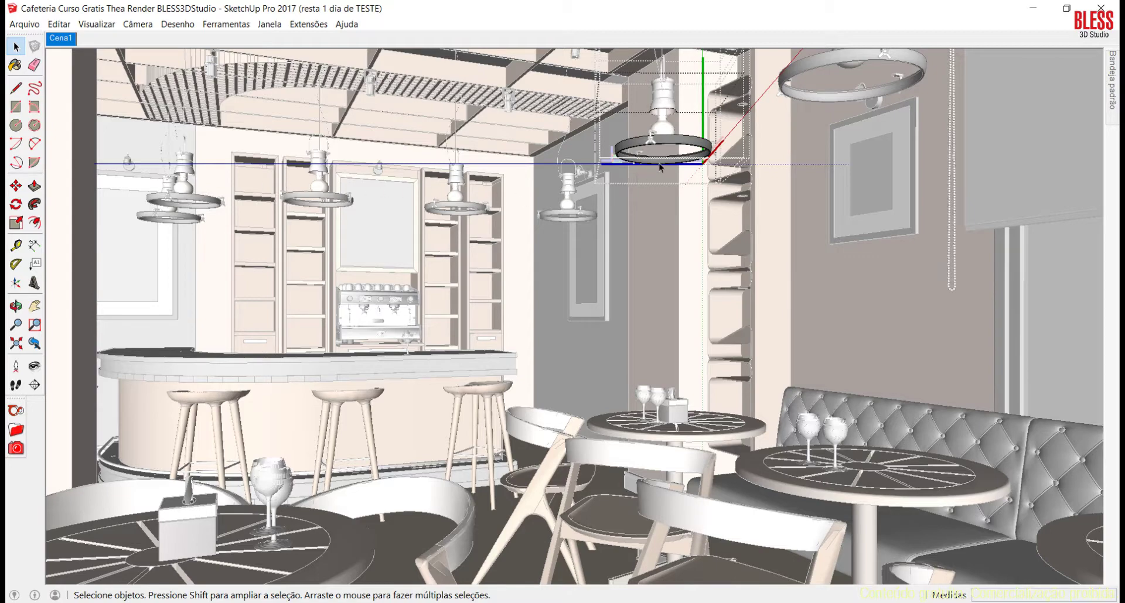
{"action": "key", "text": "ctrl+z"}
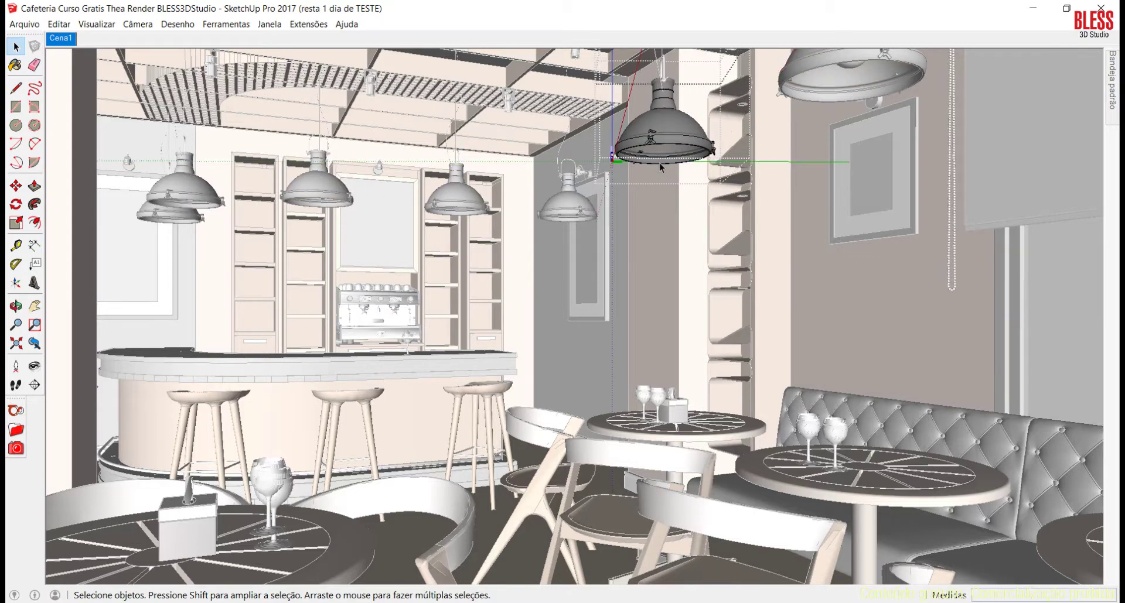
{"action": "key", "text": "Escape"}
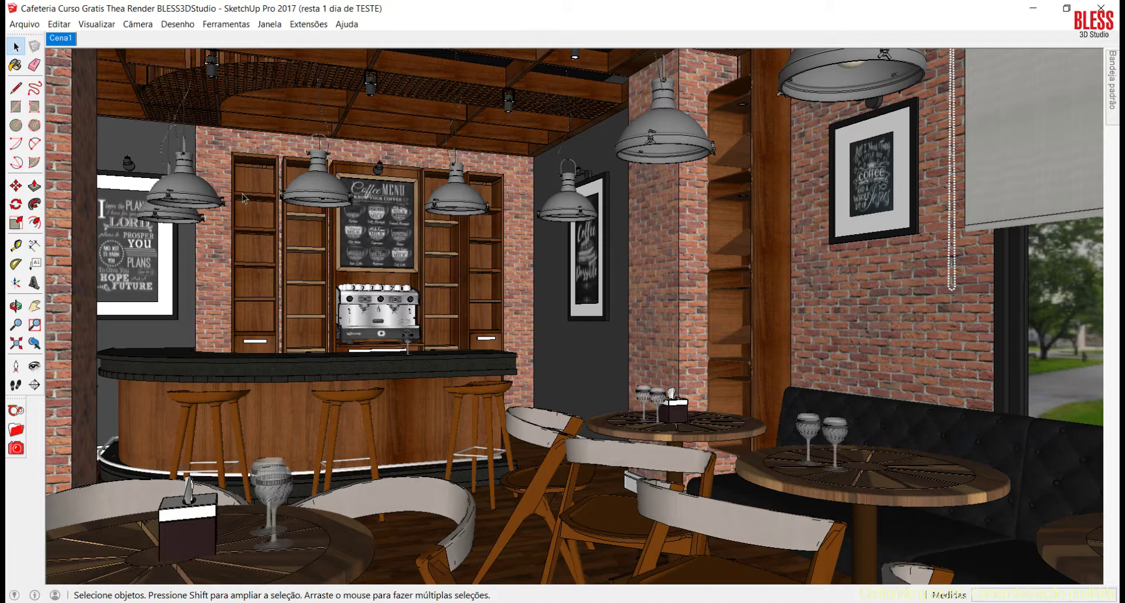
Open the group containing the pendant lamp by the brick column for editing
{"action": "double_click", "coordinate": [669, 132]}
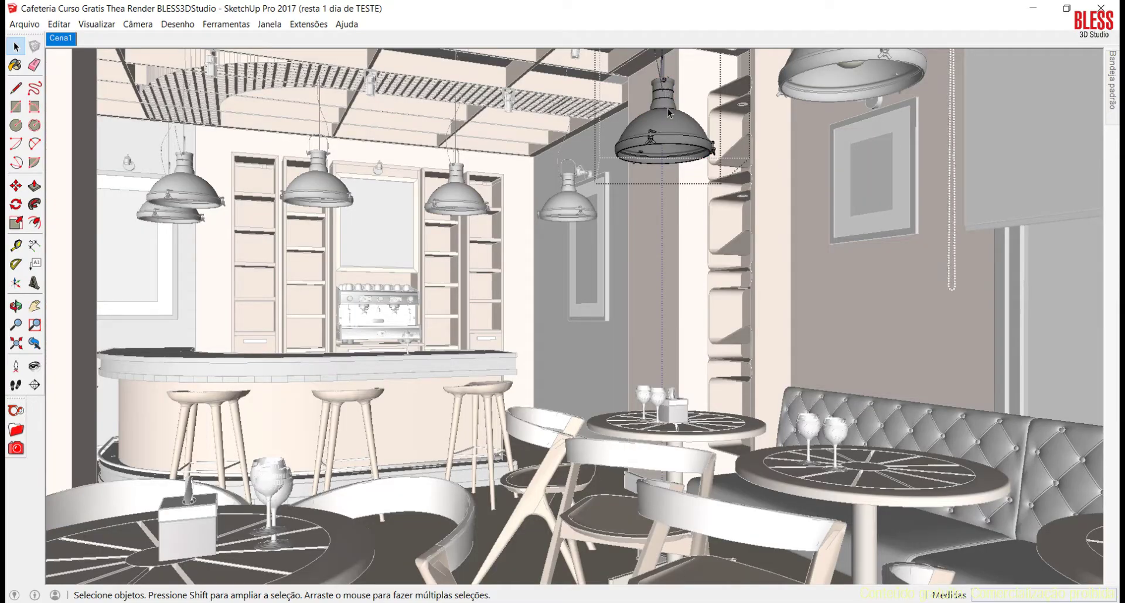
{"action": "scroll", "coordinate": [669, 113], "scroll_direction": "up", "scroll_amount": 3}
{"action": "scroll", "coordinate": [665, 129], "scroll_direction": "down", "scroll_amount": 1}
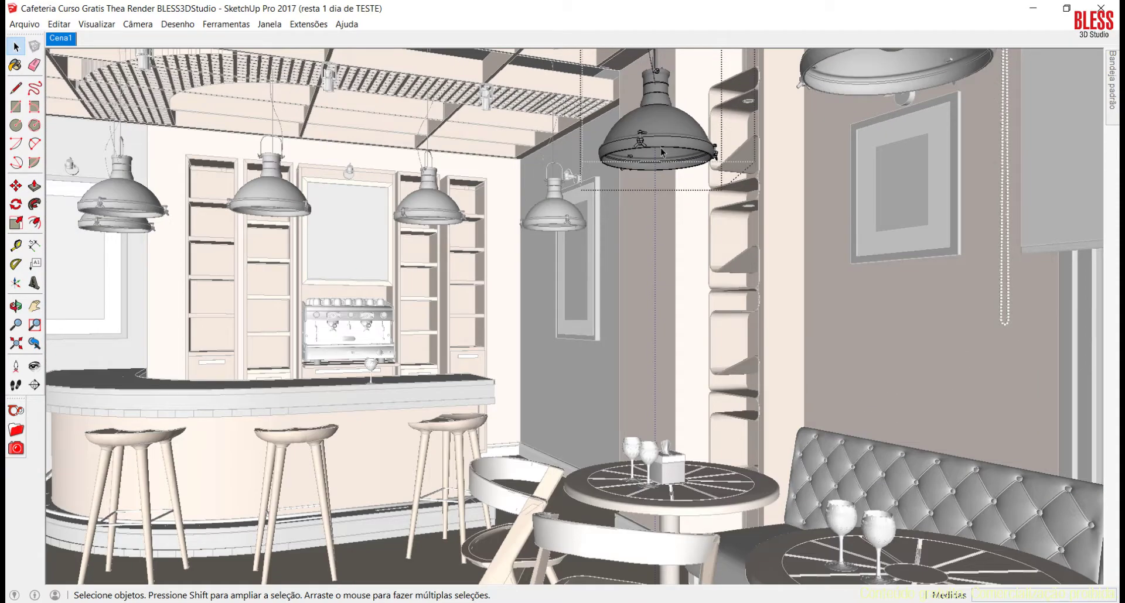
{"action": "scroll", "coordinate": [660, 147], "scroll_direction": "up", "scroll_amount": 2}
Create a Thea spotlight at the underside of the pendant lamp's bulb, aimed straight down
{"action": "left_click", "coordinate": [16, 410]}
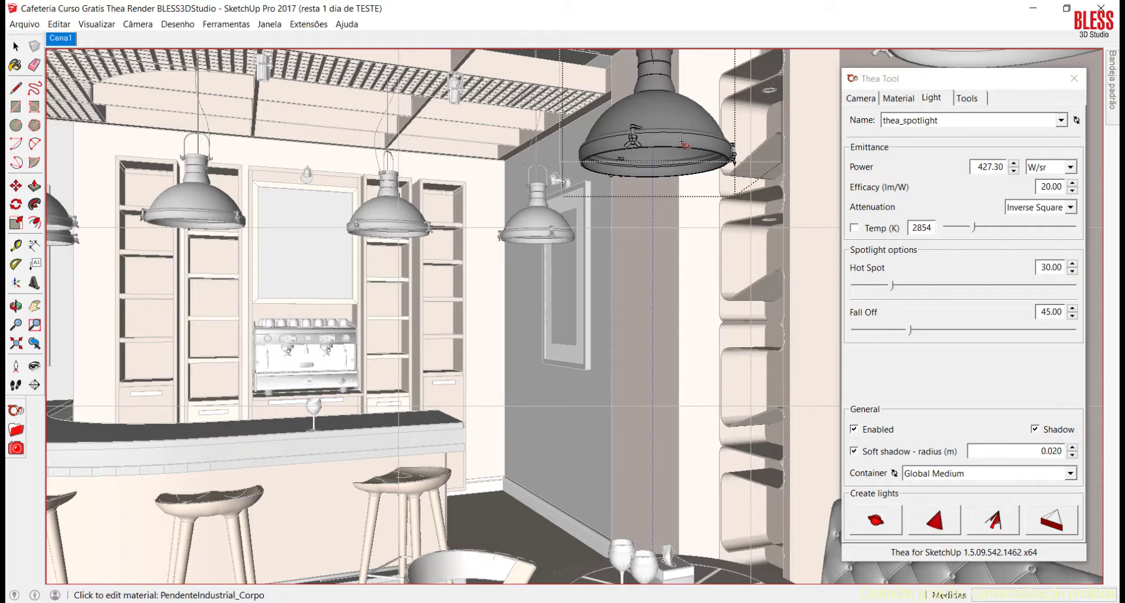
{"action": "left_click", "coordinate": [16, 47]}
{"action": "middle_click_drag", "start_coordinate": [564, 177], "coordinate": [548, 269]}
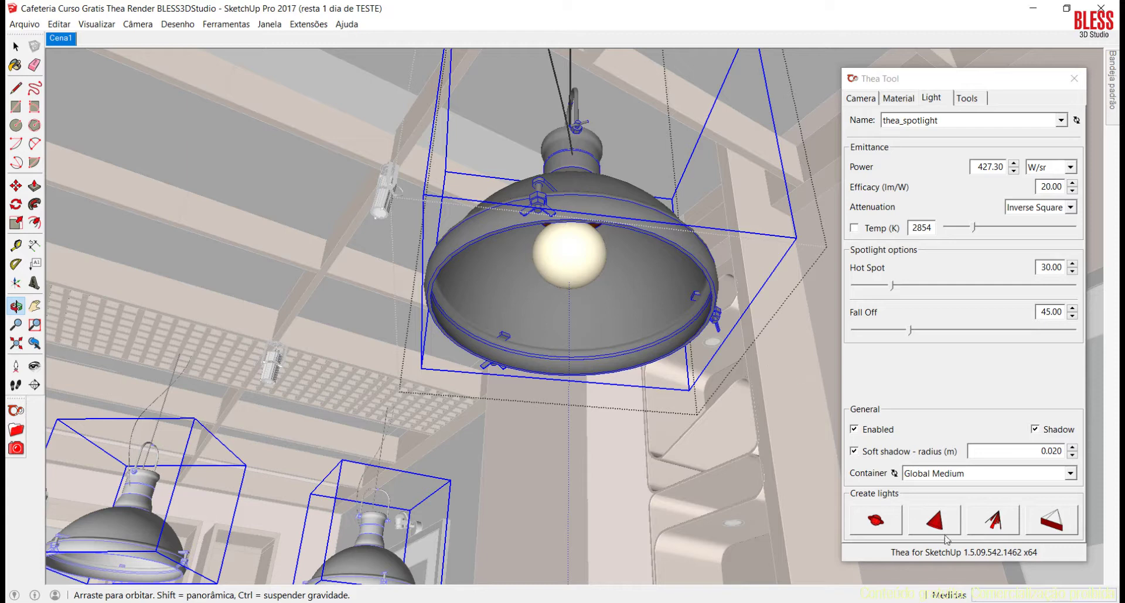
{"action": "left_click", "coordinate": [934, 521]}
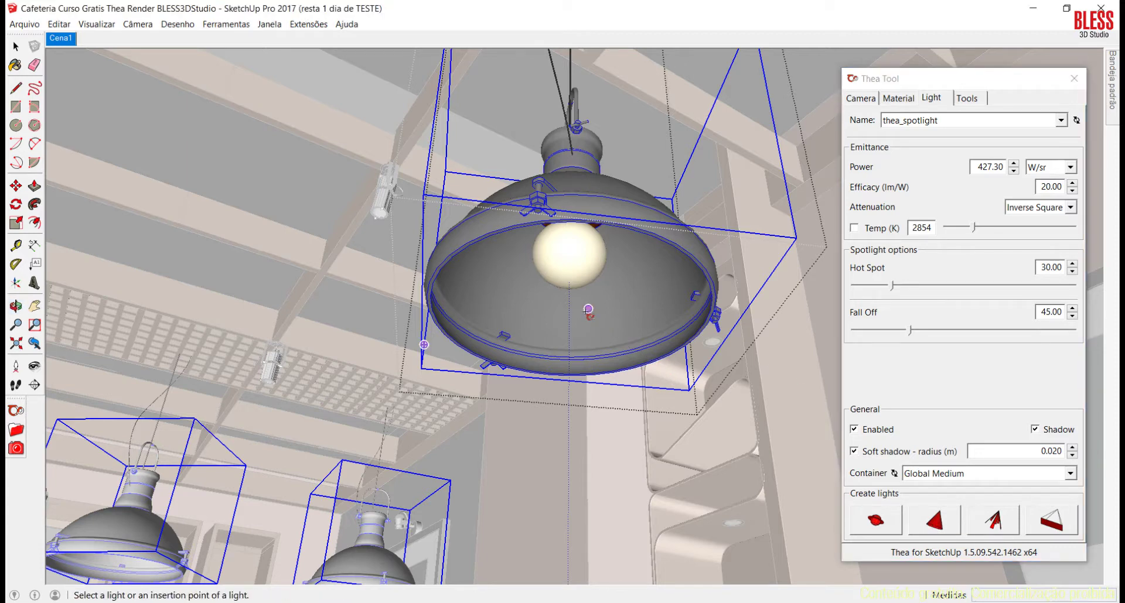
{"action": "left_click", "coordinate": [568, 269]}
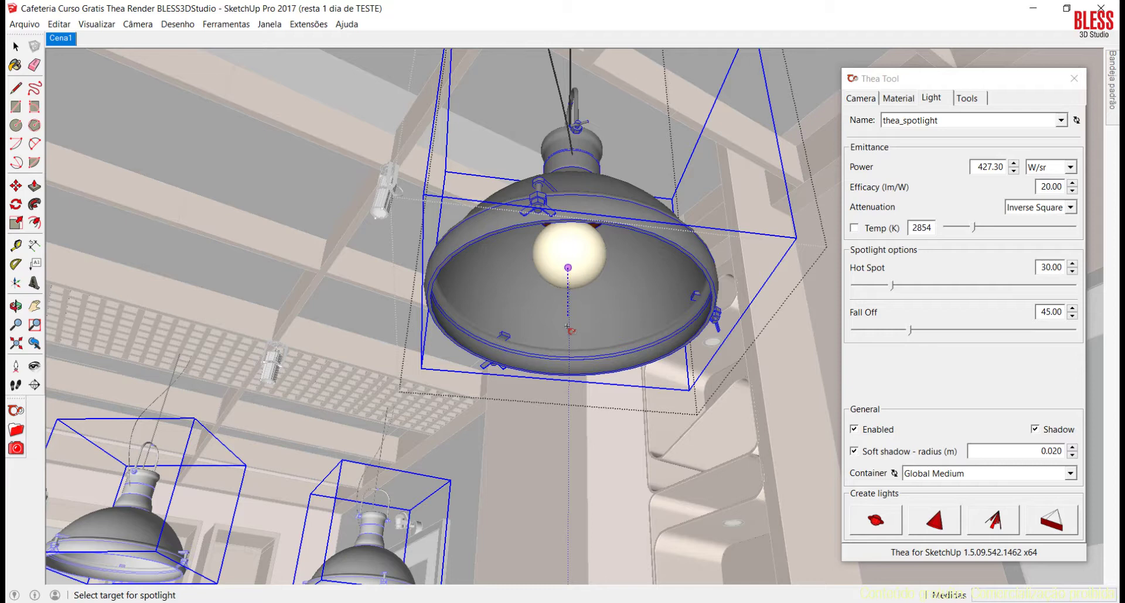
{"action": "left_click", "coordinate": [564, 344]}
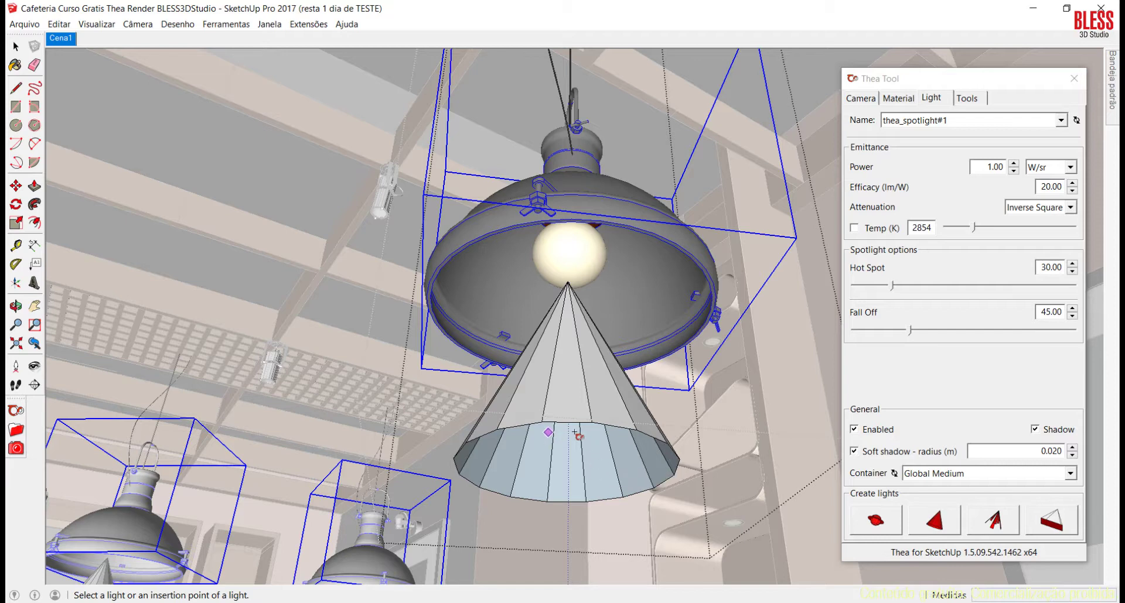
Move the new spotlight 0.03 m straight down, away from the pendant's bulb
{"action": "key", "text": "space"}
{"action": "left_click", "coordinate": [577, 350]}
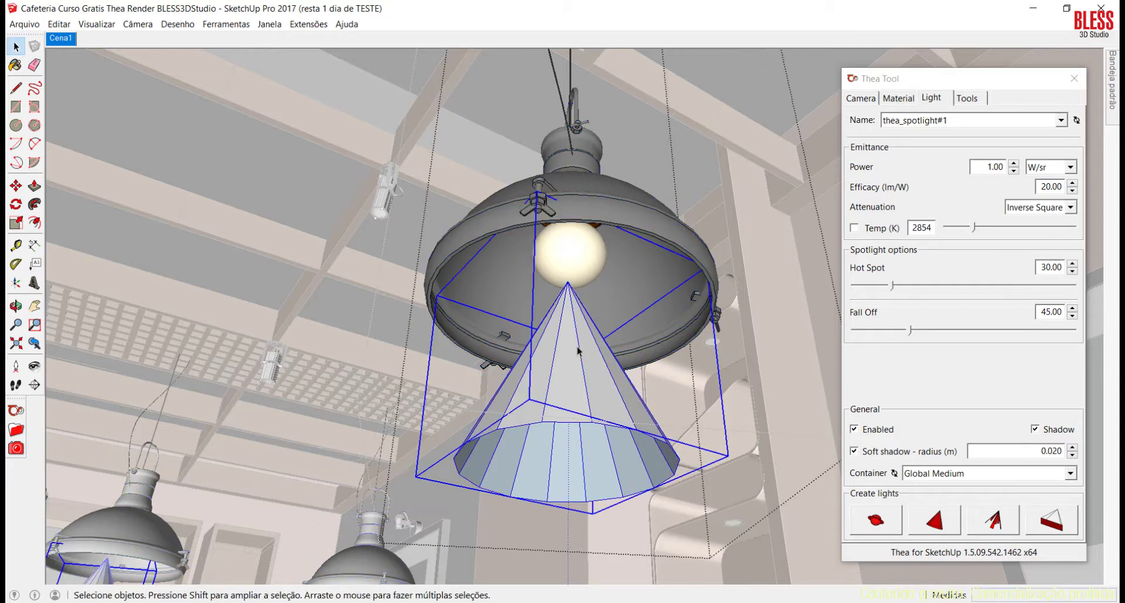
{"action": "key", "text": "m"}
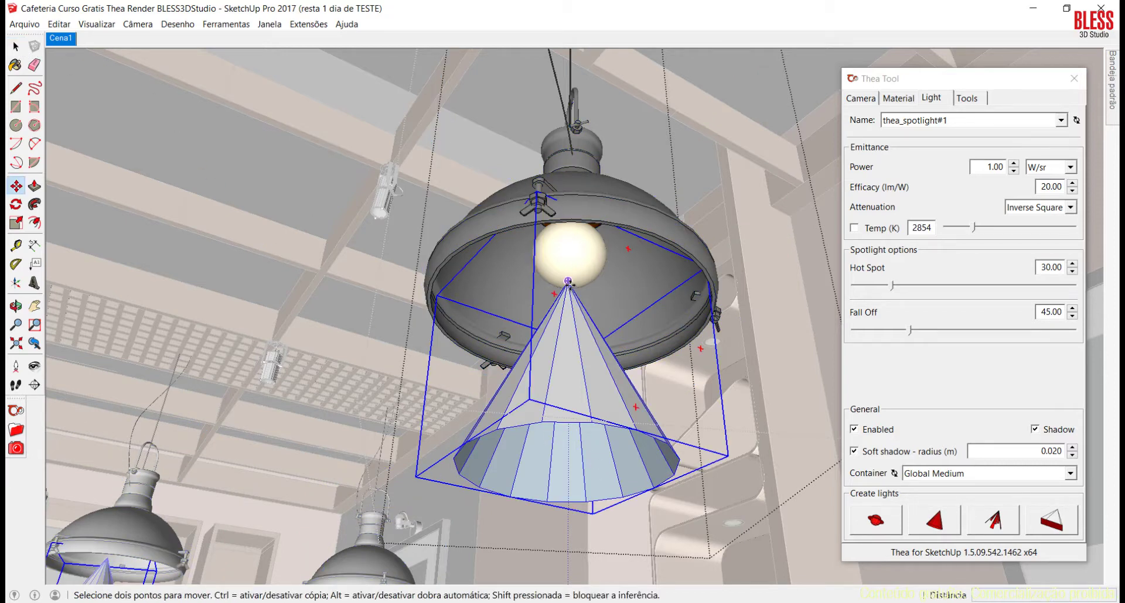
{"action": "left_click", "coordinate": [568, 284]}
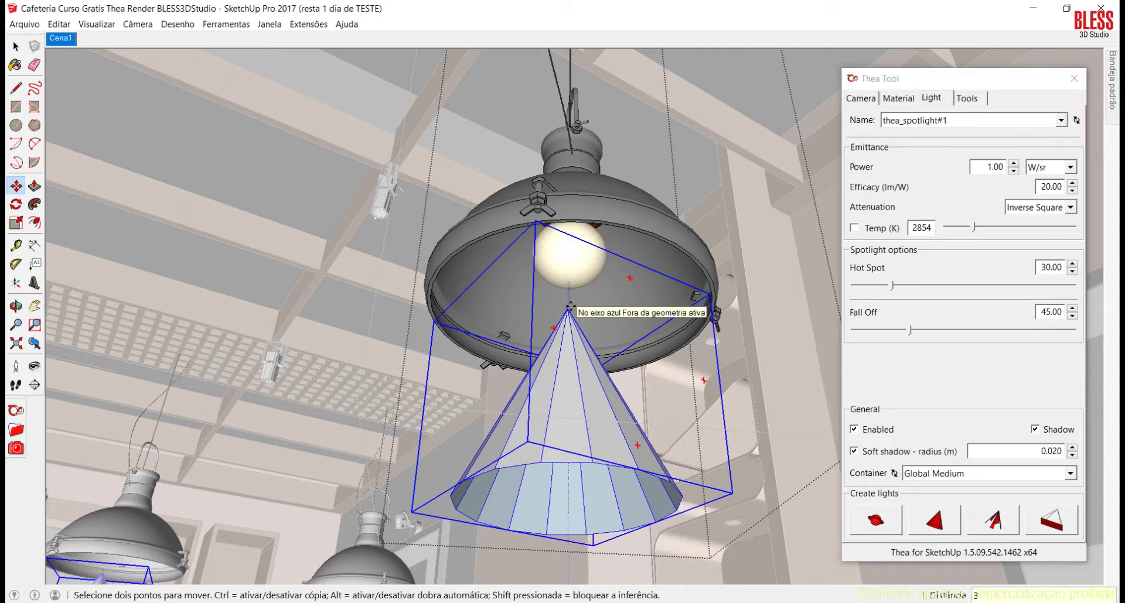
{"action": "key", "text": "Return"}
{"action": "type", "text": ","}
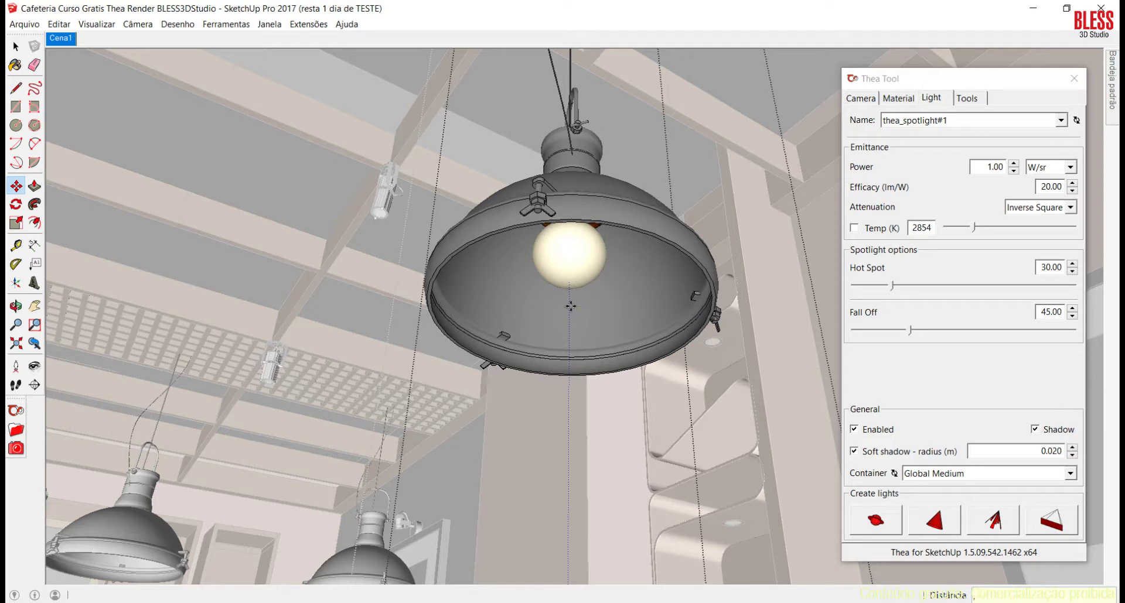
{"action": "type", "text": "03"}
{"action": "key", "text": "Return"}
{"action": "key", "text": "space"}
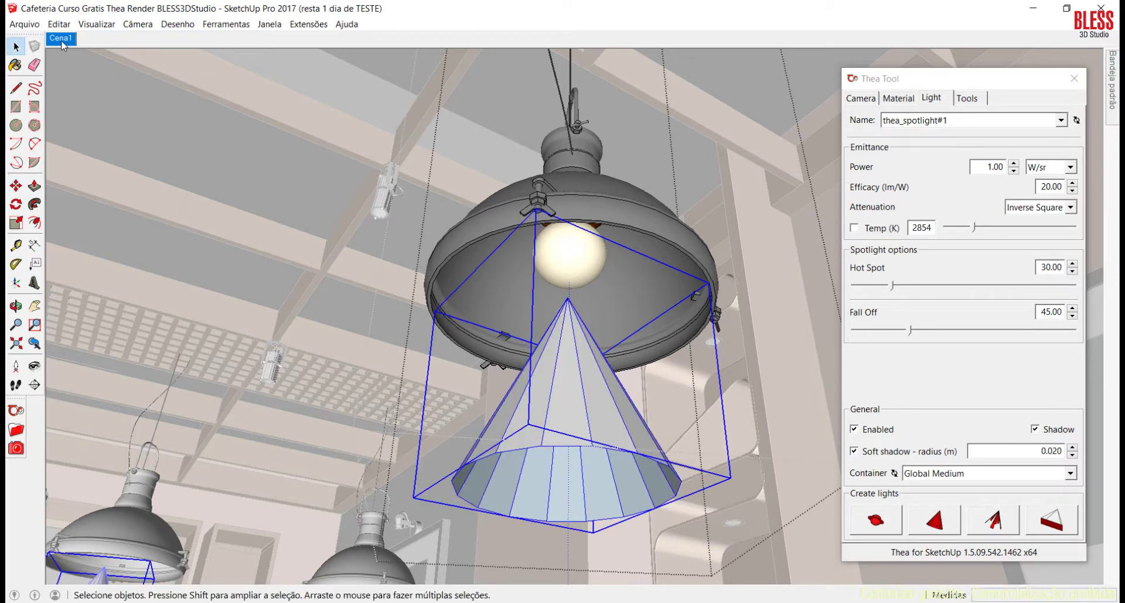
Return to the saved scene Cena1, clear the Thea Tool window off the lamps and examine the wall lamps around the room
{"action": "scroll", "coordinate": [558, 186], "scroll_direction": "down", "scroll_amount": 4}
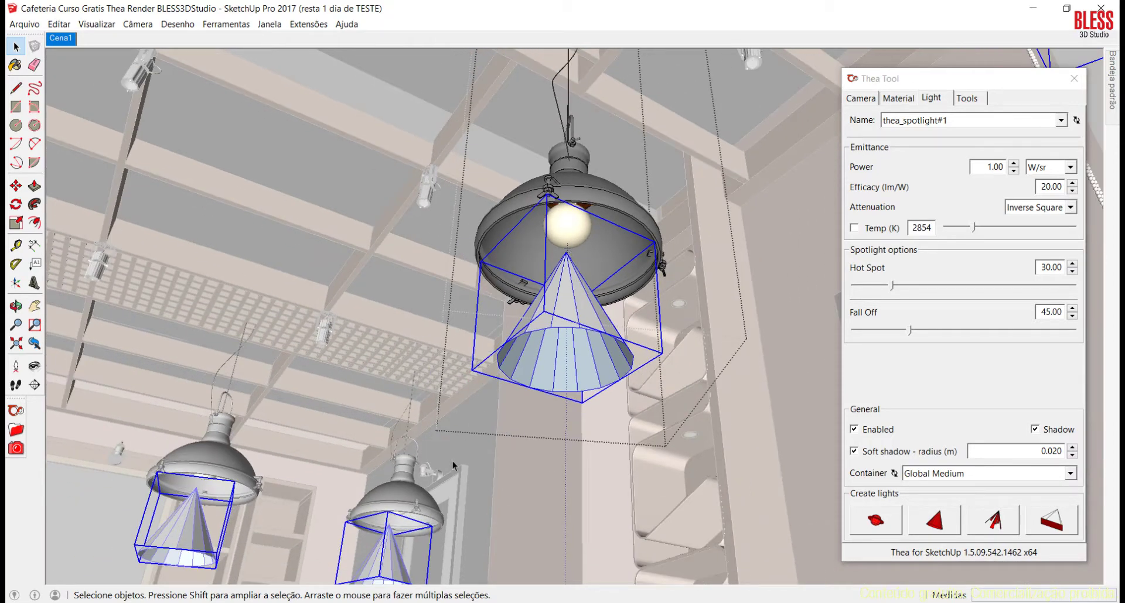
{"action": "left_click", "coordinate": [61, 39]}
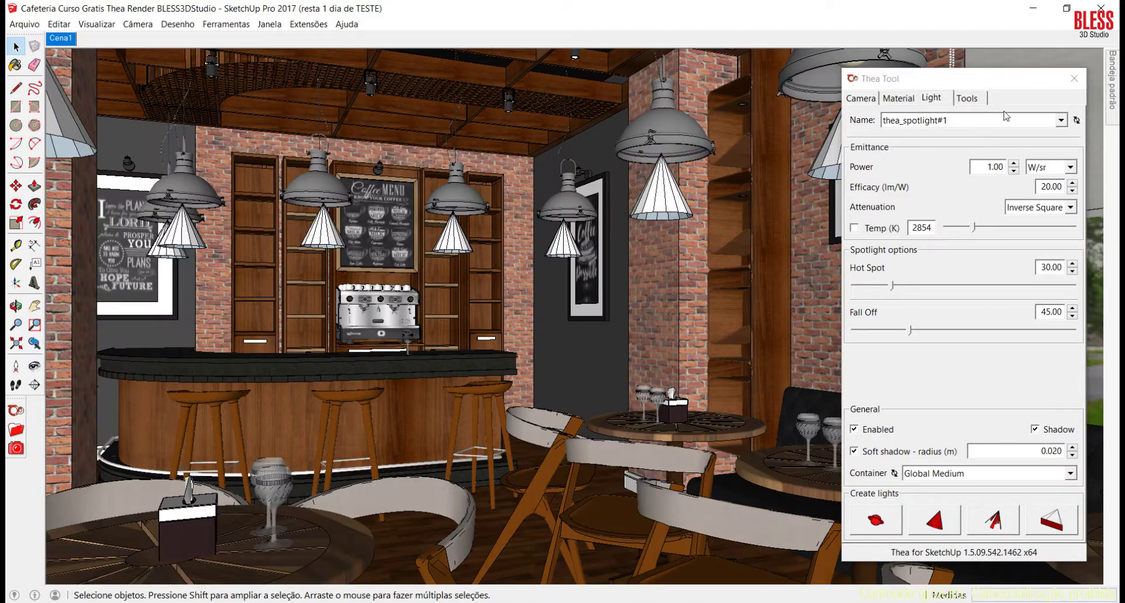
{"action": "left_click_drag", "start_coordinate": [1004, 87], "coordinate": [684, 510]}
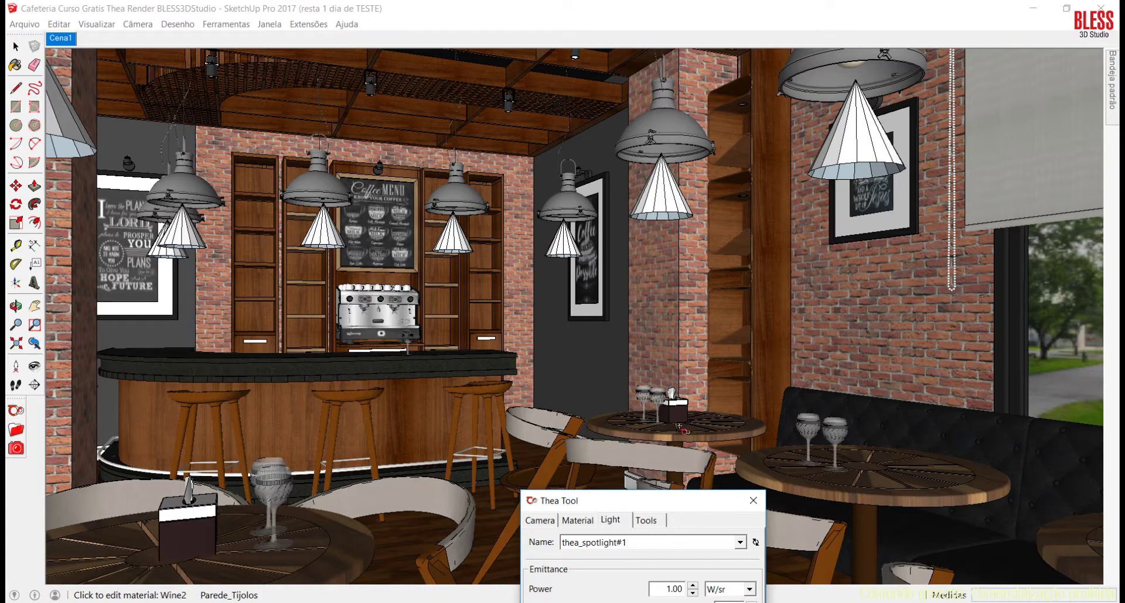
{"action": "left_click_drag", "start_coordinate": [688, 504], "coordinate": [1010, 75]}
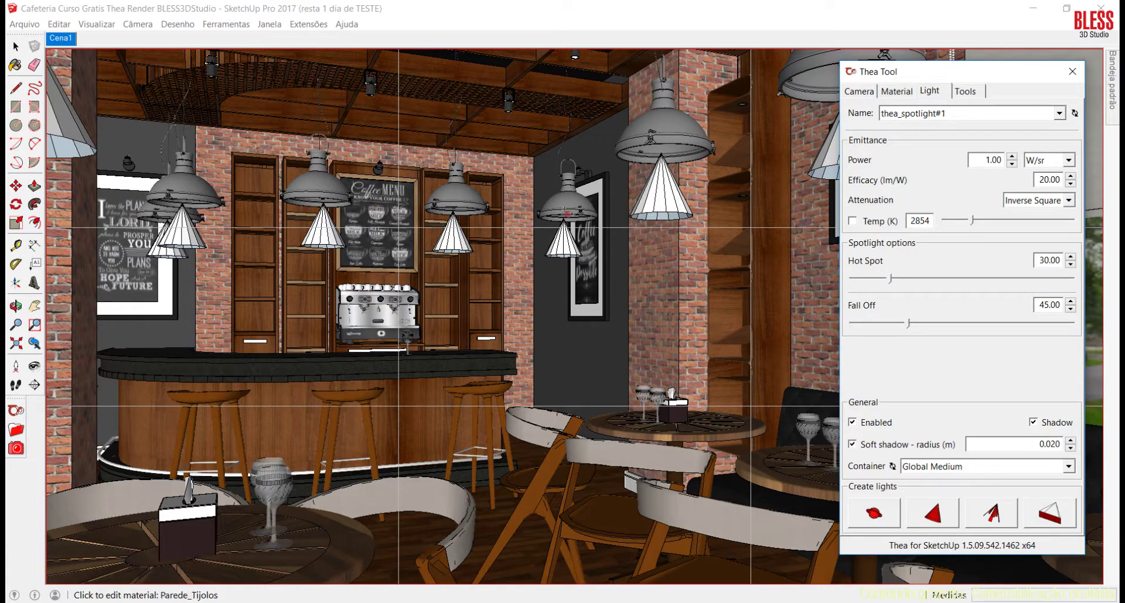
{"action": "left_click_drag", "start_coordinate": [1017, 90], "coordinate": [649, 103]}
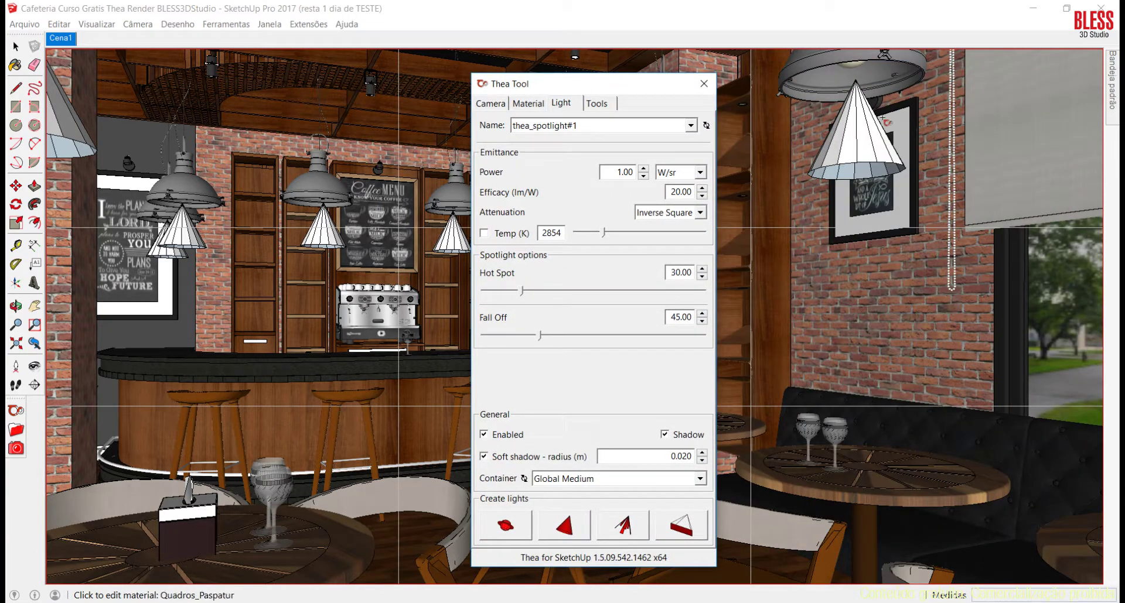
{"action": "left_click", "coordinate": [35, 367]}
{"action": "left_click_drag", "start_coordinate": [391, 297], "coordinate": [814, 177]}
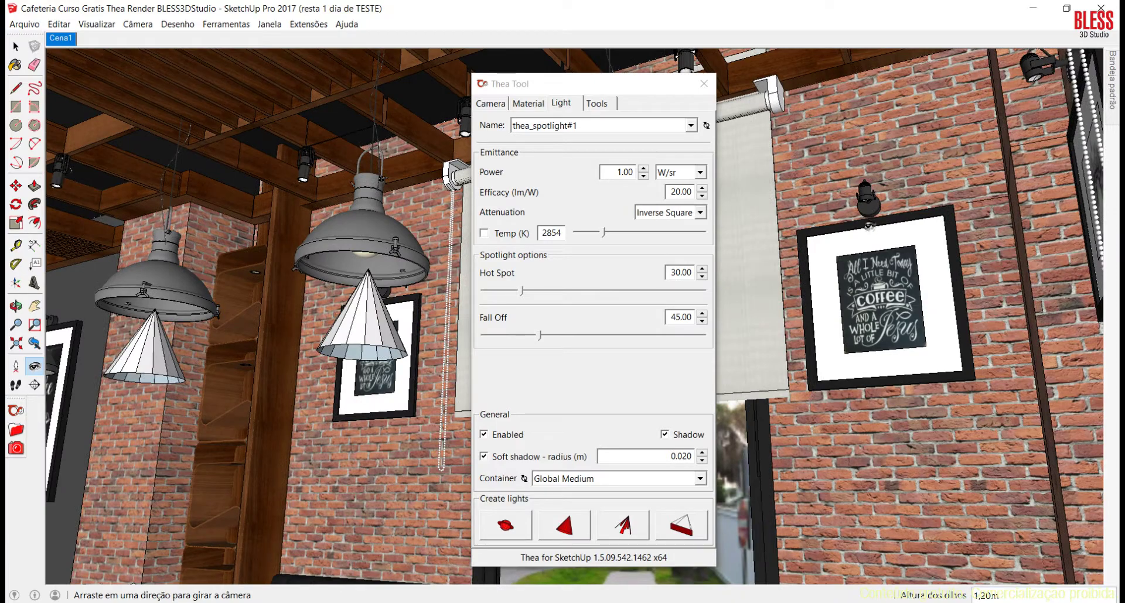
{"action": "left_click_drag", "start_coordinate": [337, 310], "coordinate": [451, 275]}
{"action": "mouse_move", "coordinate": [821, 129]}
{"action": "left_mouse_down"}
{"action": "mouse_move", "coordinate": [738, 90]}
{"action": "mouse_move", "coordinate": [456, 242]}
{"action": "mouse_move", "coordinate": [120, 171]}
{"action": "left_mouse_up"}
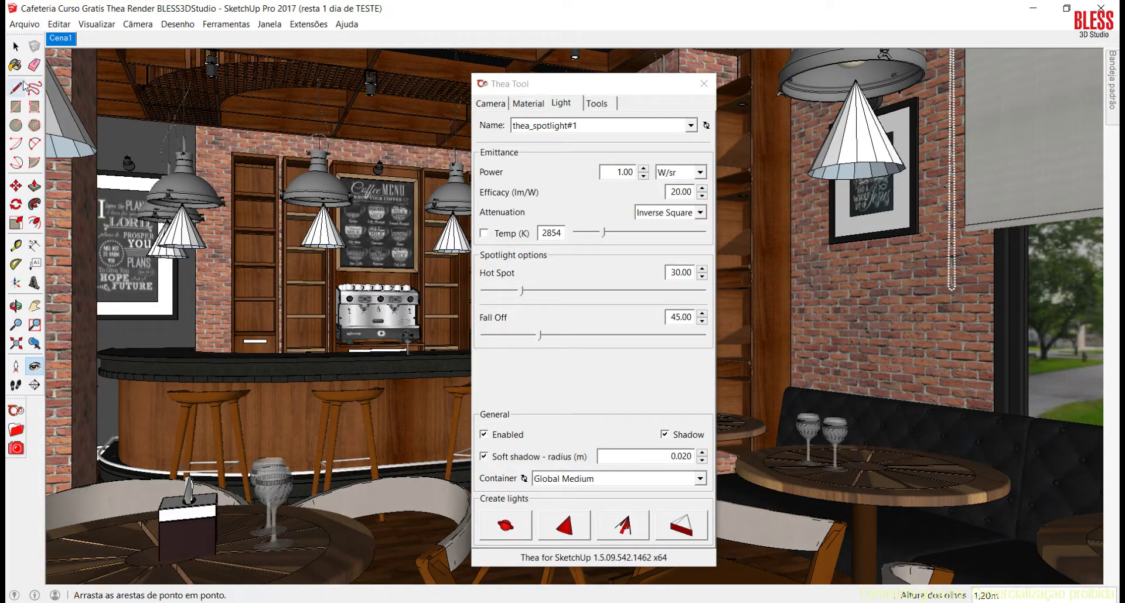
{"action": "left_click", "coordinate": [16, 46]}
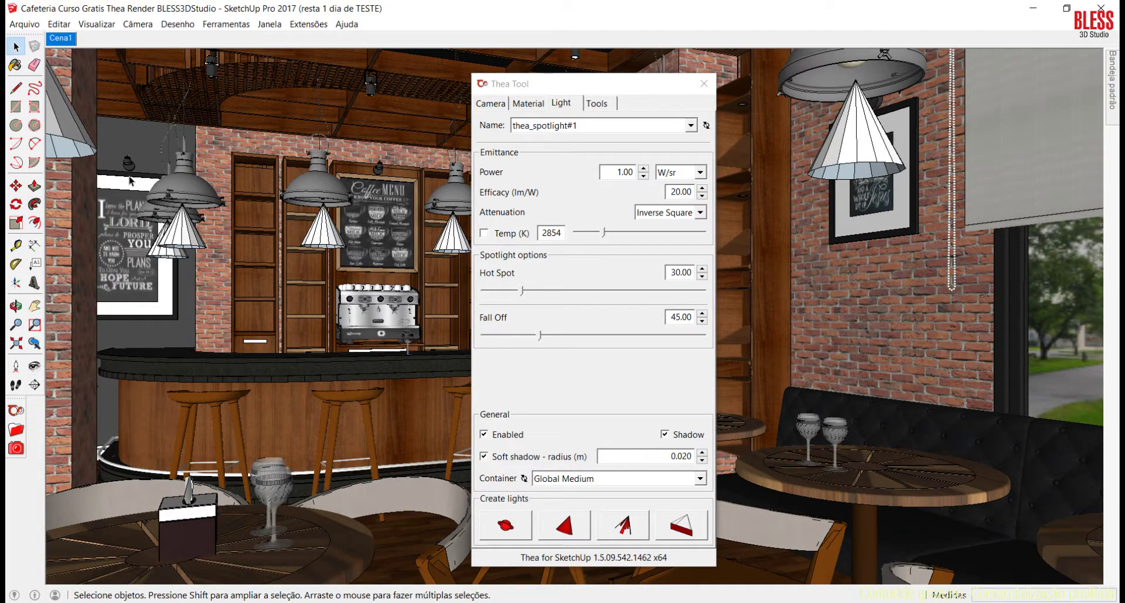
Open the wall lamp above the chalkboard "I know the plans" picture for editing
{"action": "left_click", "coordinate": [127, 168]}
{"action": "scroll", "coordinate": [123, 169], "scroll_direction": "up", "scroll_amount": 8}
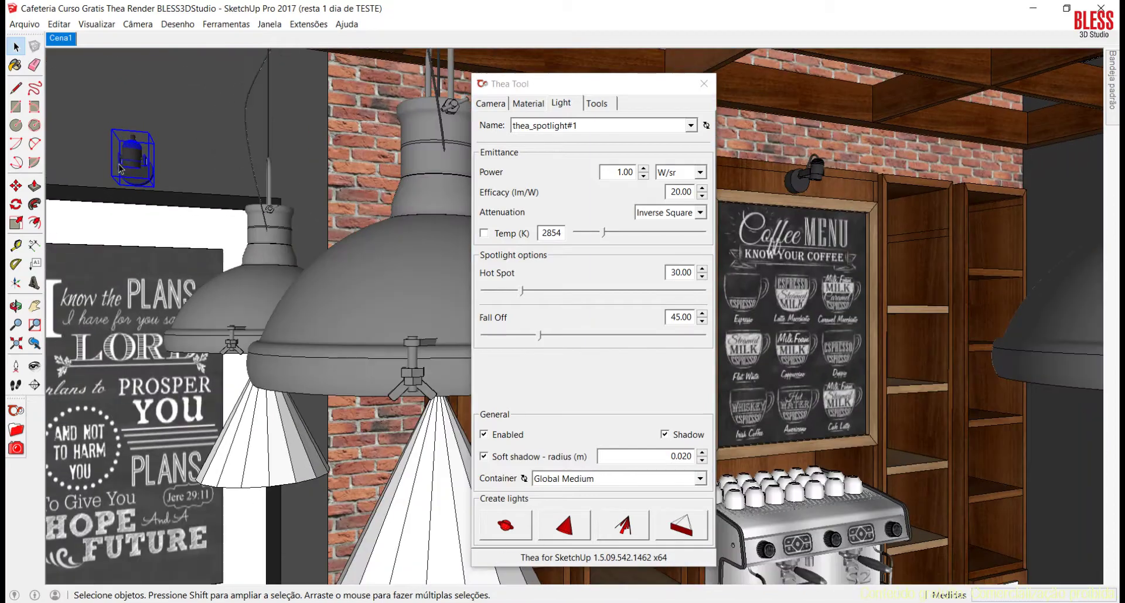
{"action": "scroll", "coordinate": [119, 169], "scroll_direction": "up", "scroll_amount": 6}
{"action": "mouse_move", "coordinate": [119, 168]}
{"action": "middle_mouse_down"}
{"action": "mouse_move", "coordinate": [296, 111]}
{"action": "mouse_move", "coordinate": [252, 136]}
{"action": "mouse_move", "coordinate": [384, 214]}
{"action": "mouse_move", "coordinate": [338, 183]}
{"action": "middle_mouse_up"}
{"action": "scroll", "coordinate": [338, 183], "scroll_direction": "down", "scroll_amount": 5}
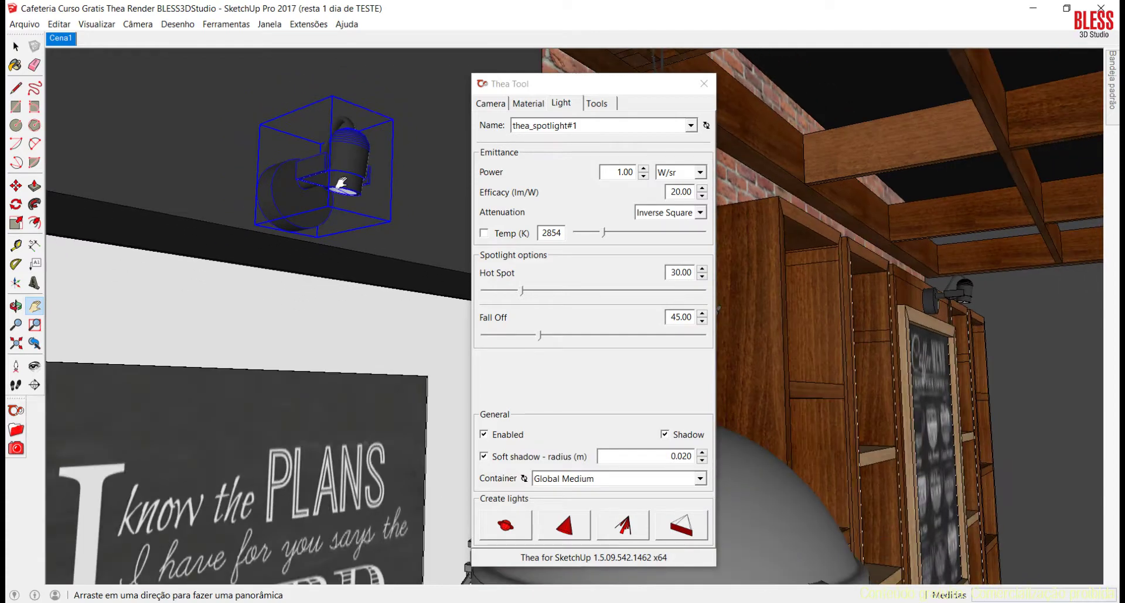
{"action": "scroll", "coordinate": [341, 175], "scroll_direction": "up", "scroll_amount": 4}
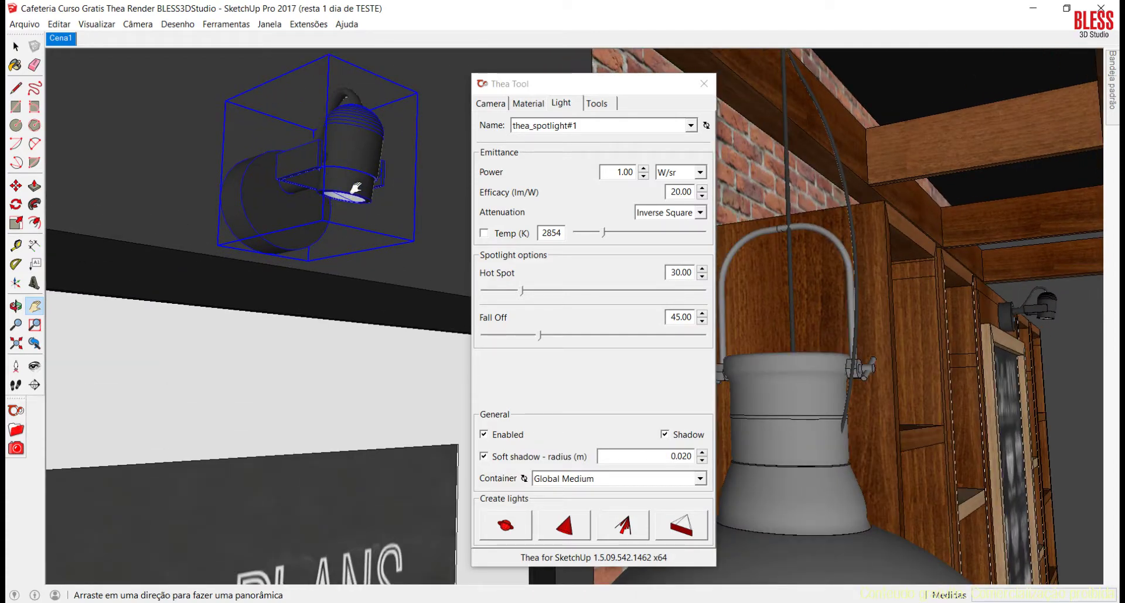
{"action": "left_click", "coordinate": [16, 46]}
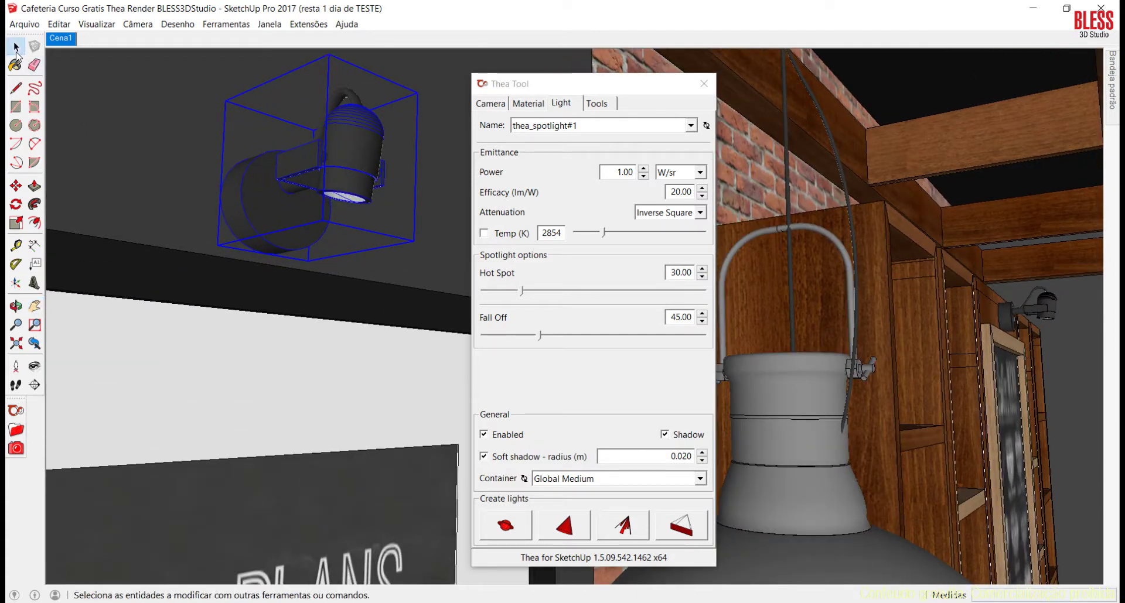
{"action": "double_click", "coordinate": [355, 158]}
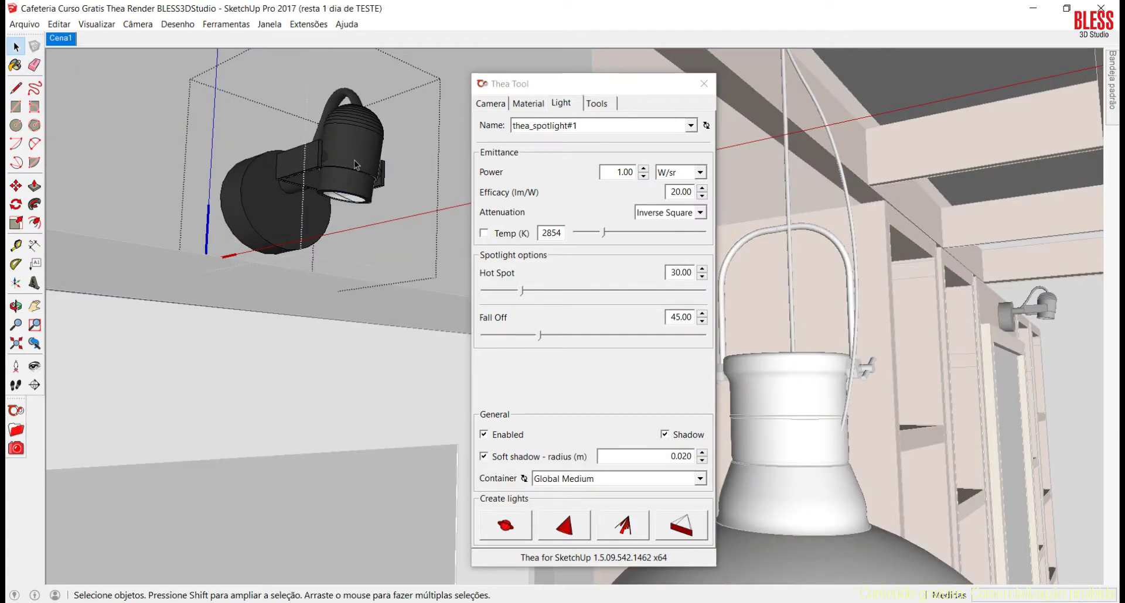
Create a Thea IES light at the wall lamp's lens, aimed straight down
{"action": "left_click", "coordinate": [631, 530]}
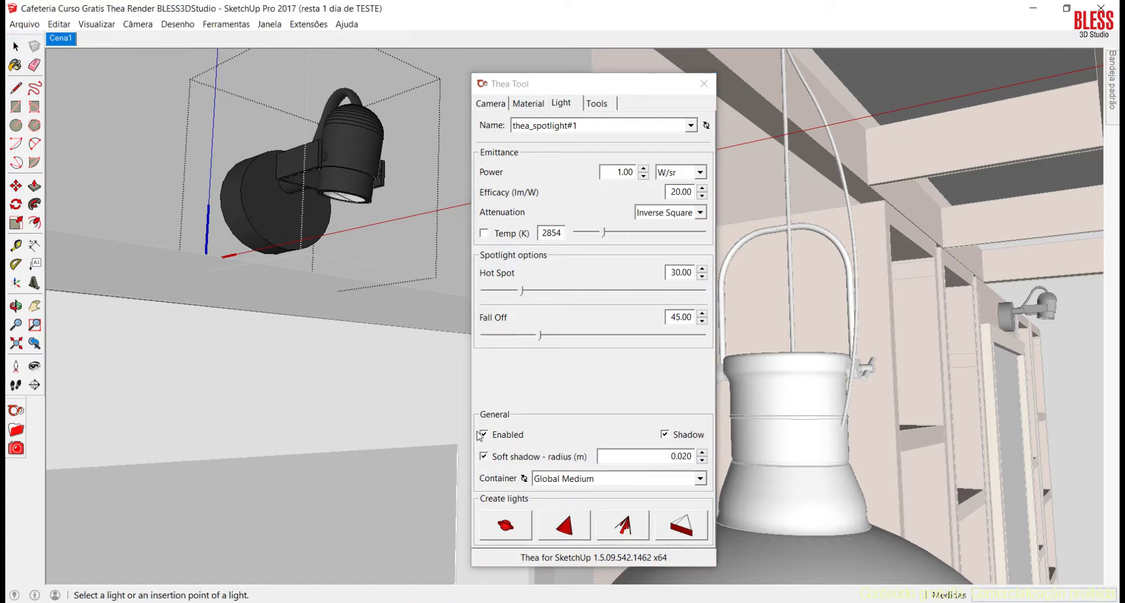
{"action": "left_click", "coordinate": [343, 200]}
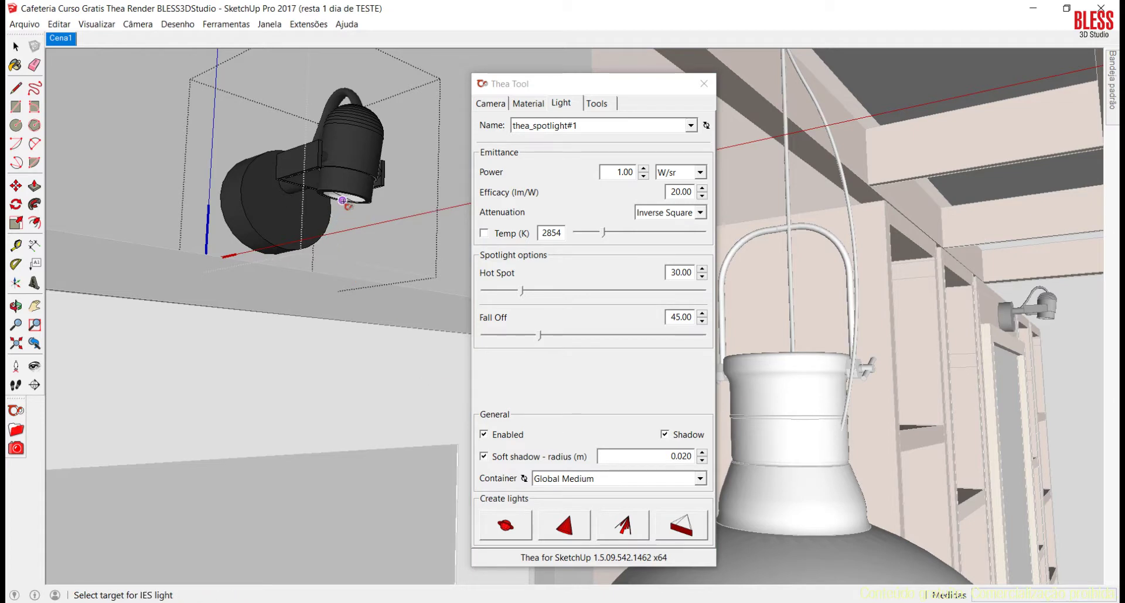
{"action": "left_click", "coordinate": [346, 372]}
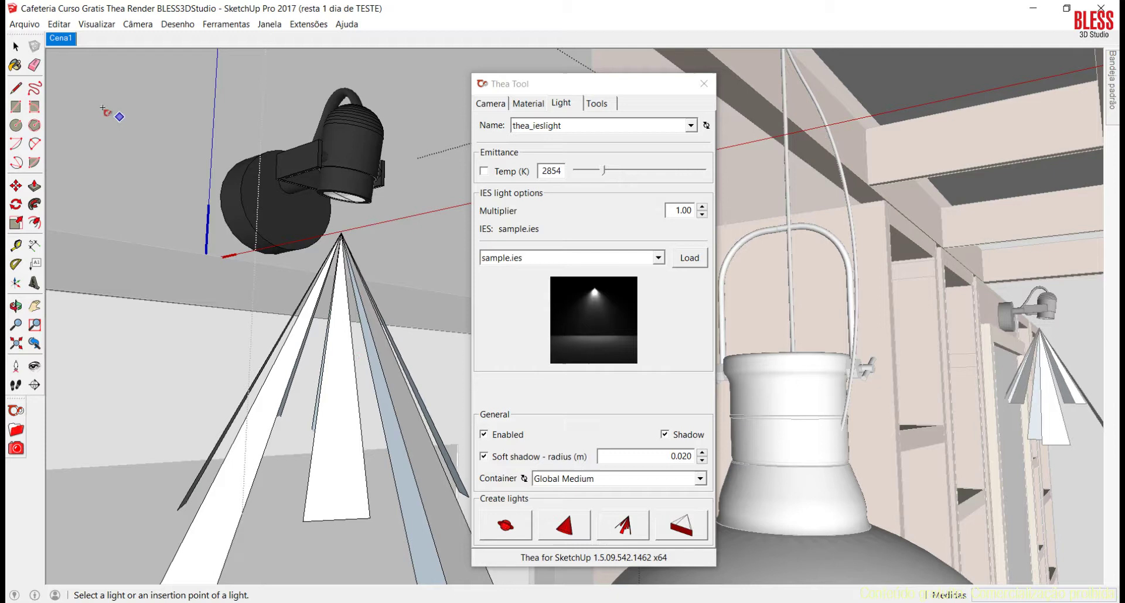
Move the IES light 0.02 m straight down from the wall lamp and exit the lamp component
{"action": "left_click", "coordinate": [16, 46]}
{"action": "left_click", "coordinate": [348, 309]}
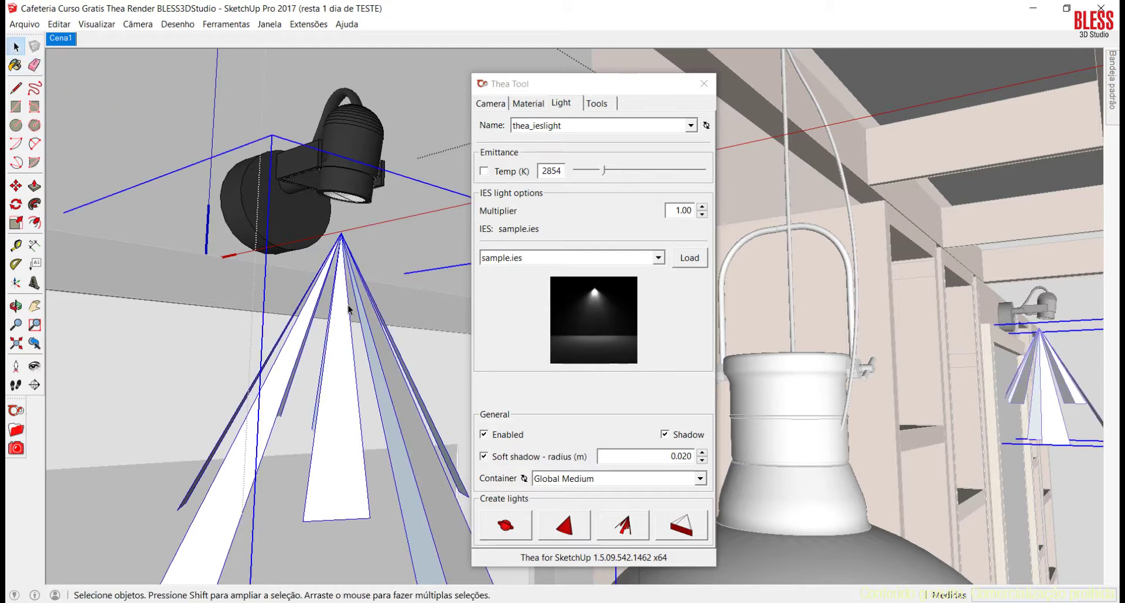
{"action": "key", "text": "m"}
{"action": "left_click", "coordinate": [341, 235]}
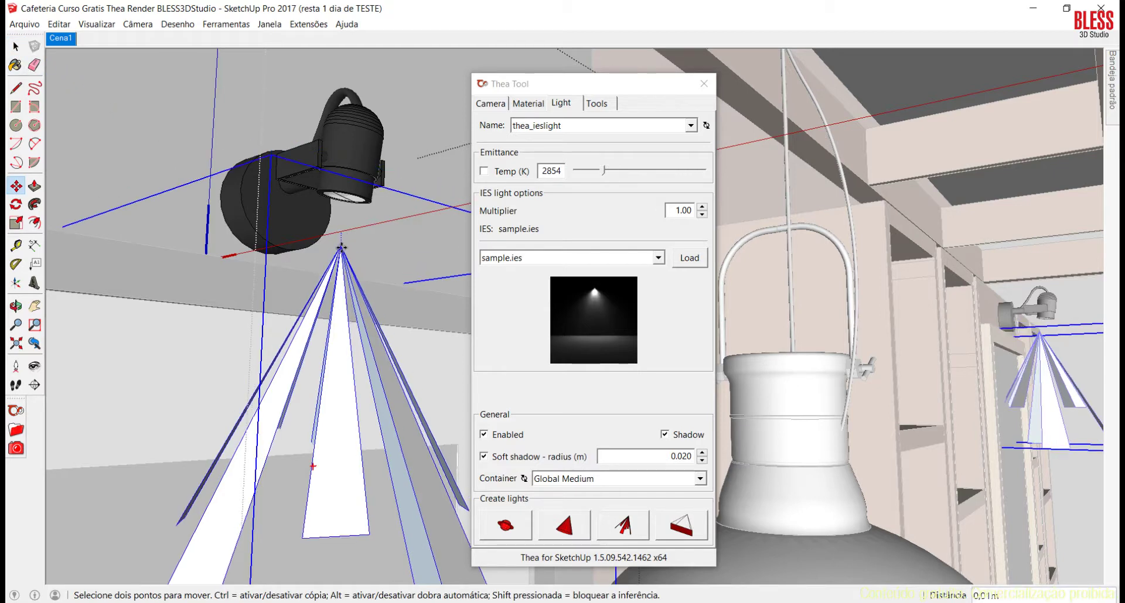
{"action": "type", "text": "02"}
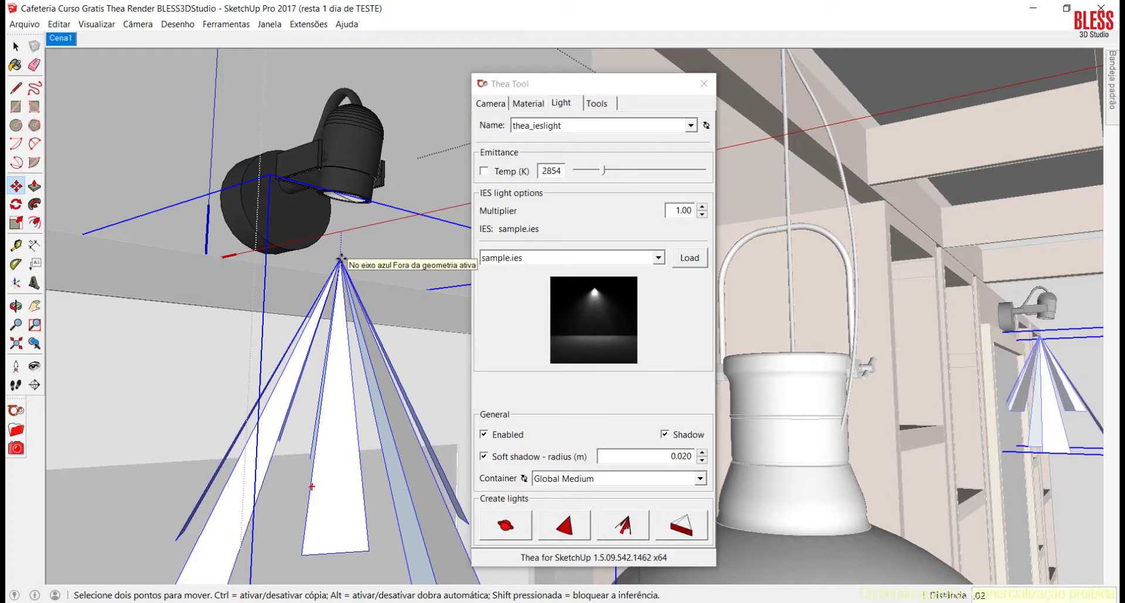
{"action": "key", "text": "Return"}
{"action": "key", "text": "space"}
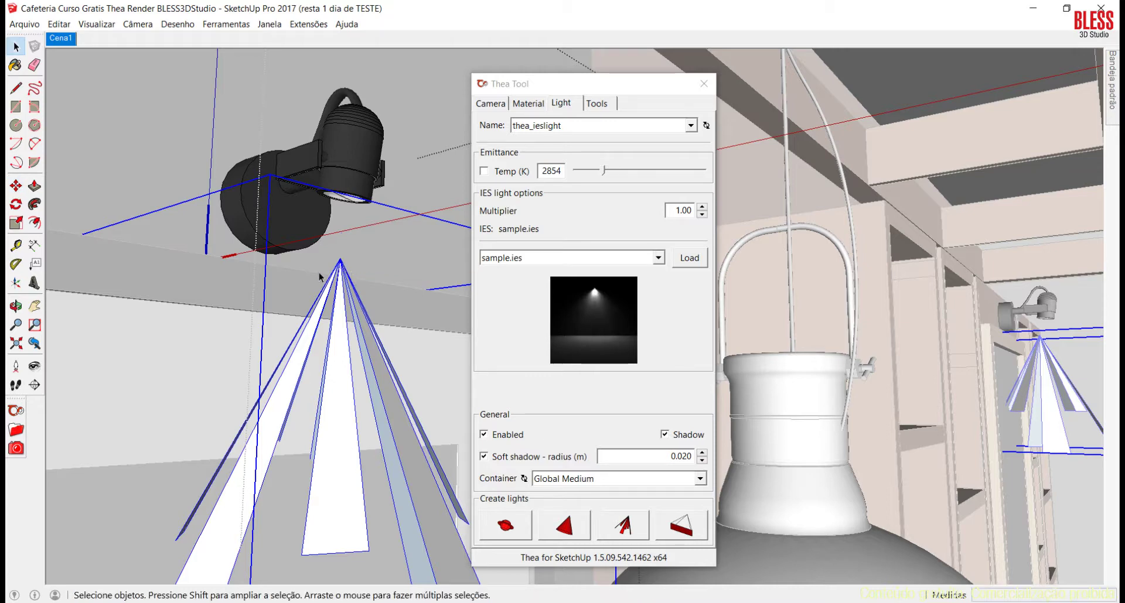
{"action": "left_click", "coordinate": [116, 89]}
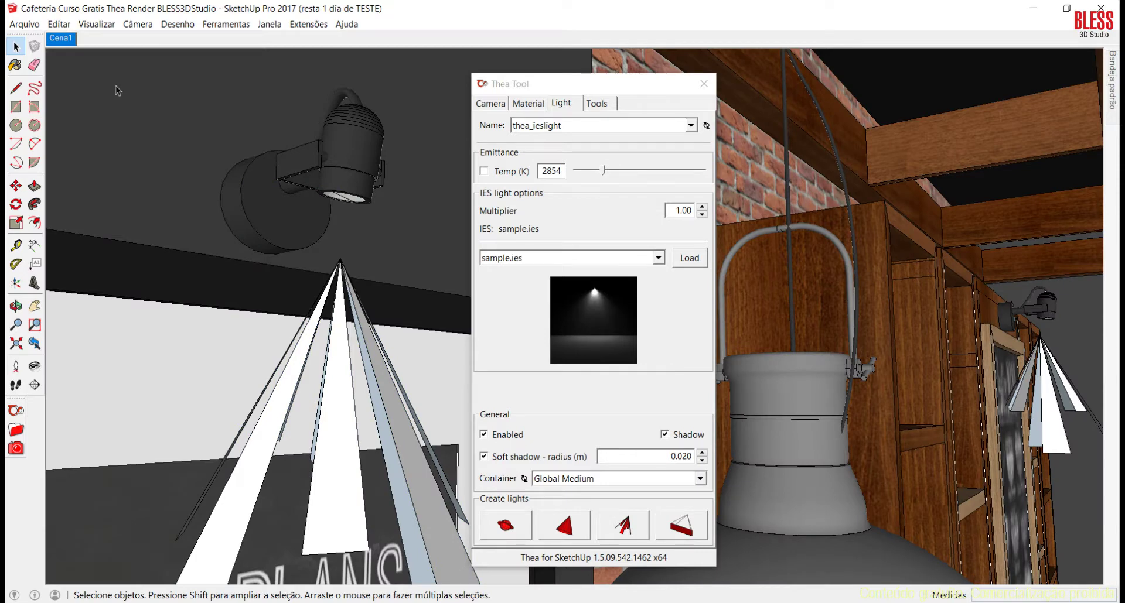
Return to the saved scene Cena1 and preview the preset IES profiles, such as 1.ies, 11.ies and 14.ies
{"action": "left_click", "coordinate": [69, 41]}
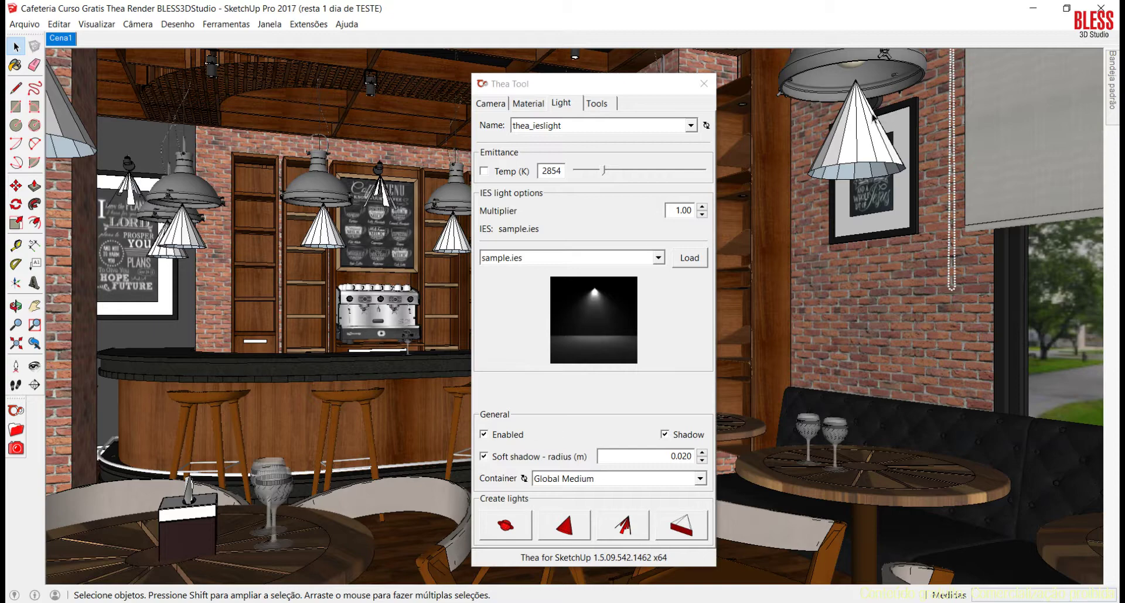
{"action": "left_click_drag", "start_coordinate": [615, 90], "coordinate": [880, 87]}
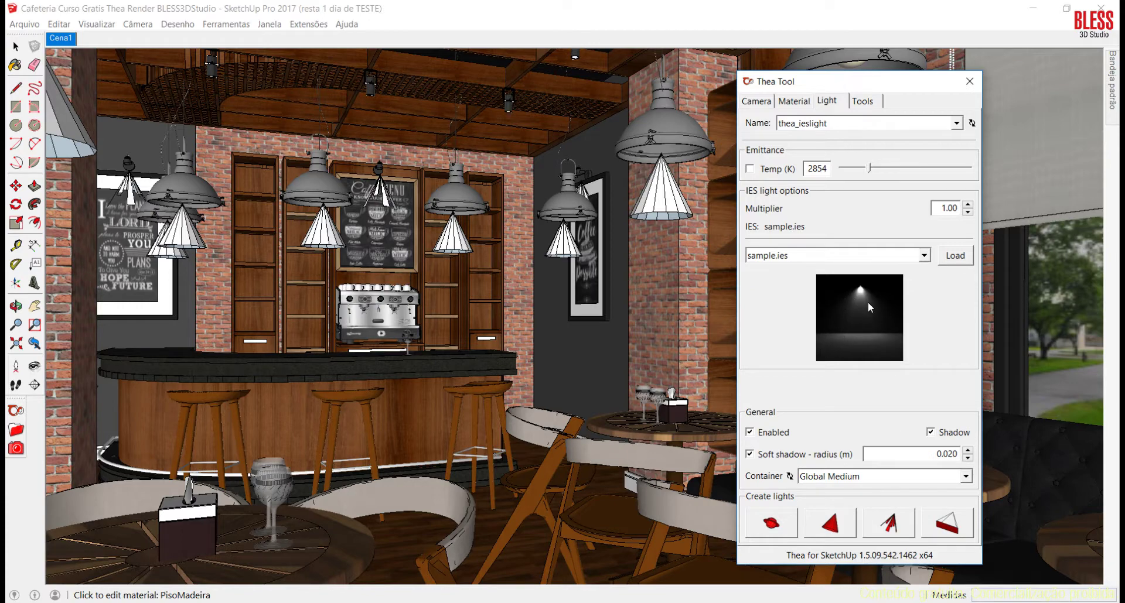
{"action": "left_click", "coordinate": [844, 256]}
{"action": "left_click", "coordinate": [842, 284]}
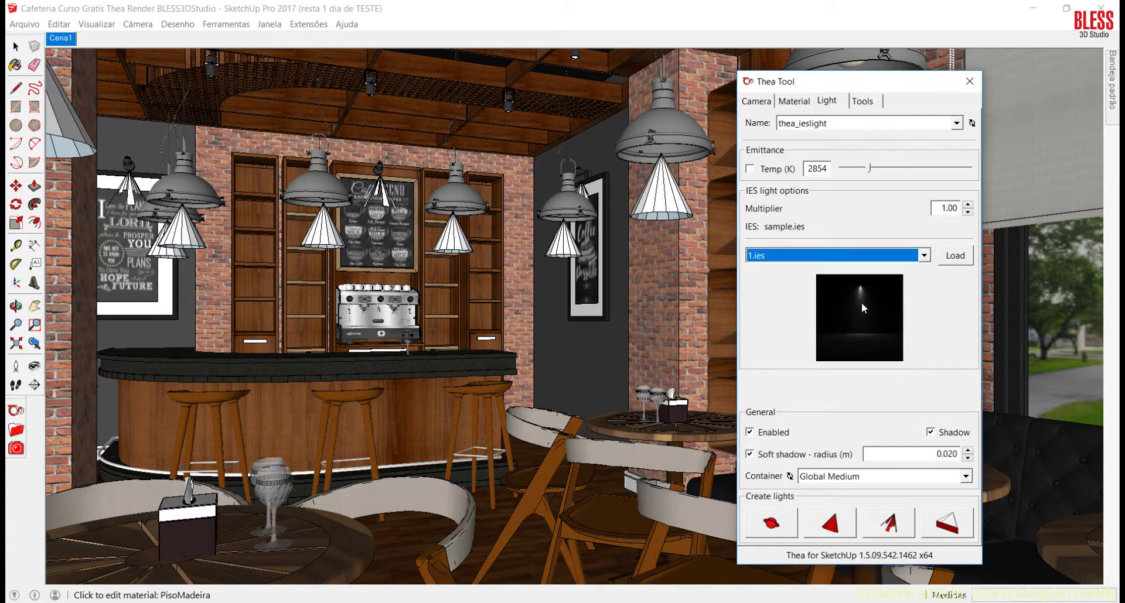
{"action": "key", "text": "Down"}
{"action": "key", "text": "Down"}
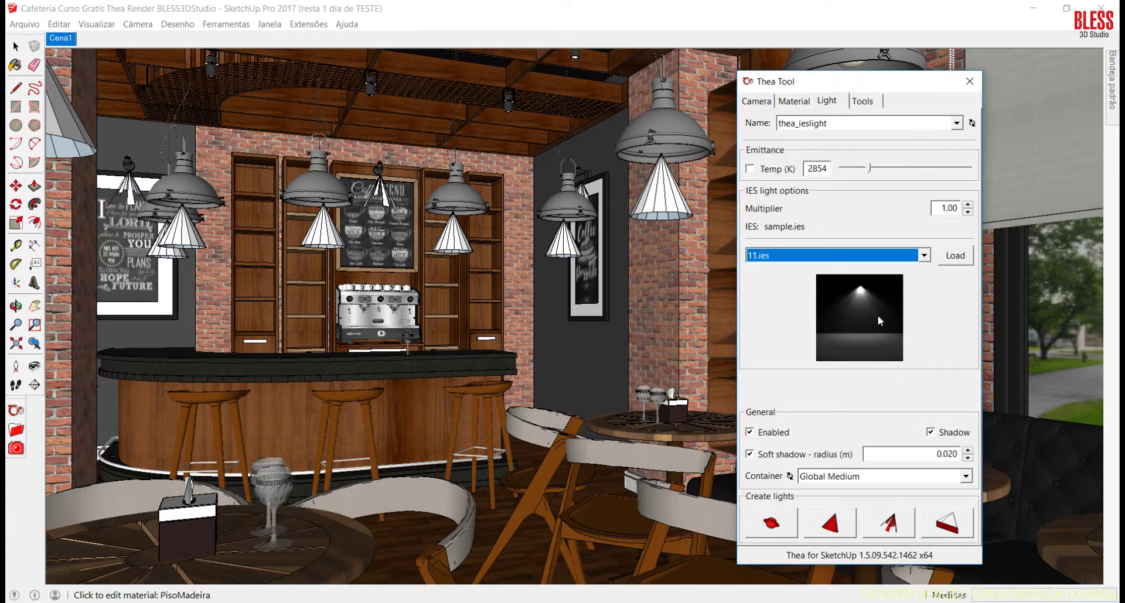
{"action": "key", "text": "Down"}
{"action": "key", "text": "Down"}
{"action": "key", "text": "Down"}
{"action": "key", "text": "Down"}
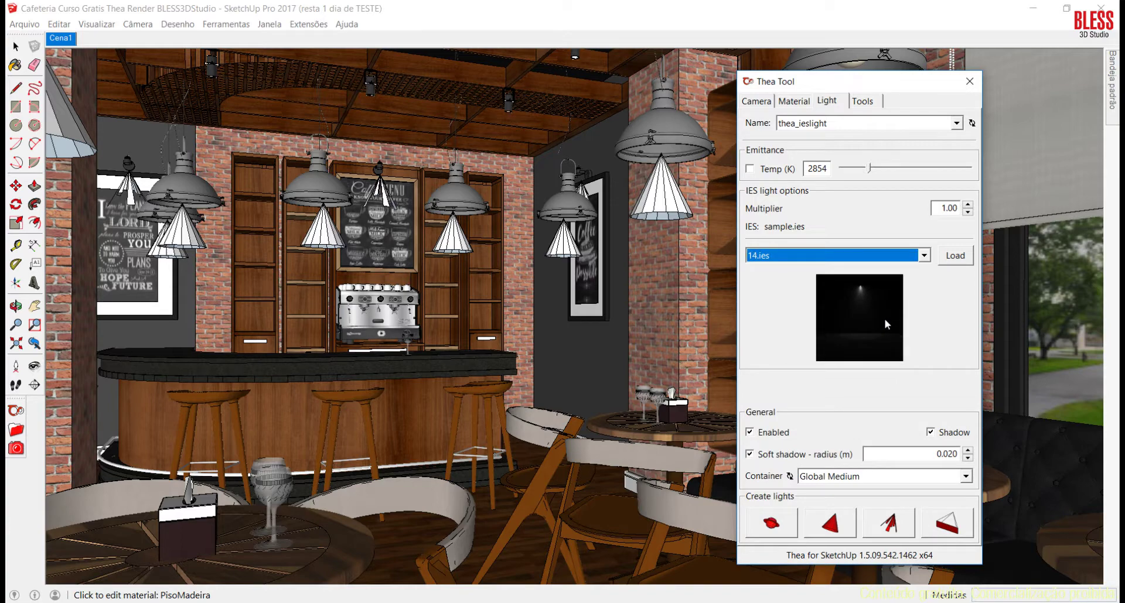
{"action": "key", "text": "Down"}
{"action": "key", "text": "Down"}
{"action": "key", "text": "Down"}
{"action": "key", "text": "Down"}
{"action": "key", "text": "Down"}
{"action": "key", "text": "Down"}
{"action": "key", "text": "Down"}
{"action": "key", "text": "Down"}
{"action": "key", "text": "Down"}
{"action": "key", "text": "Down"}
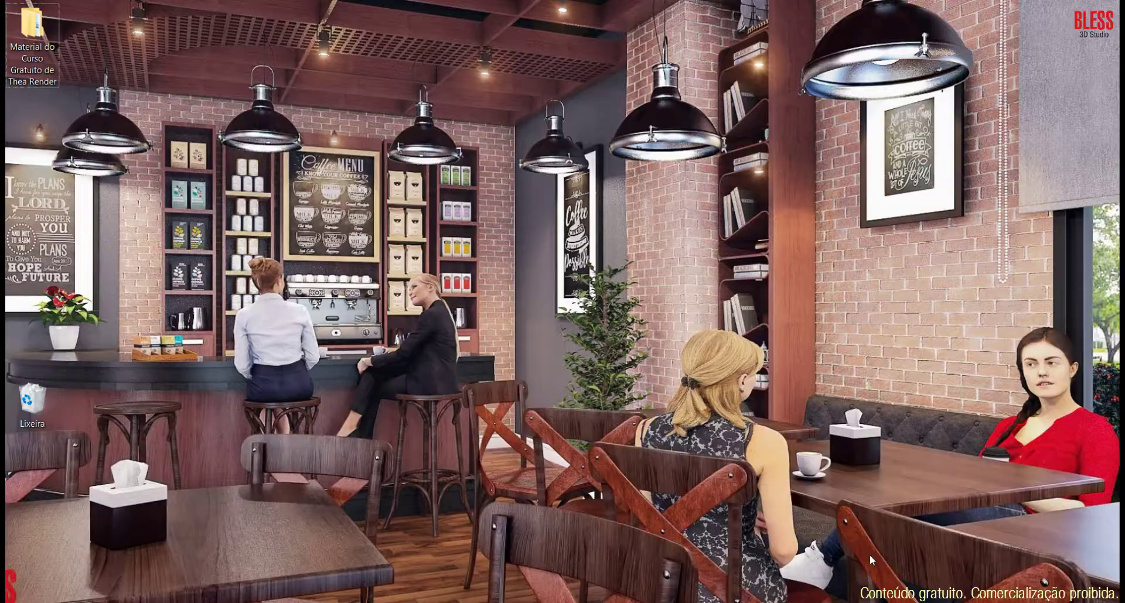
Check the contents of the IES folder inside the desktop folder "Material do Curso Gratuito de Thea Render", and close the file window
{"action": "double_click", "coordinate": [32, 23]}
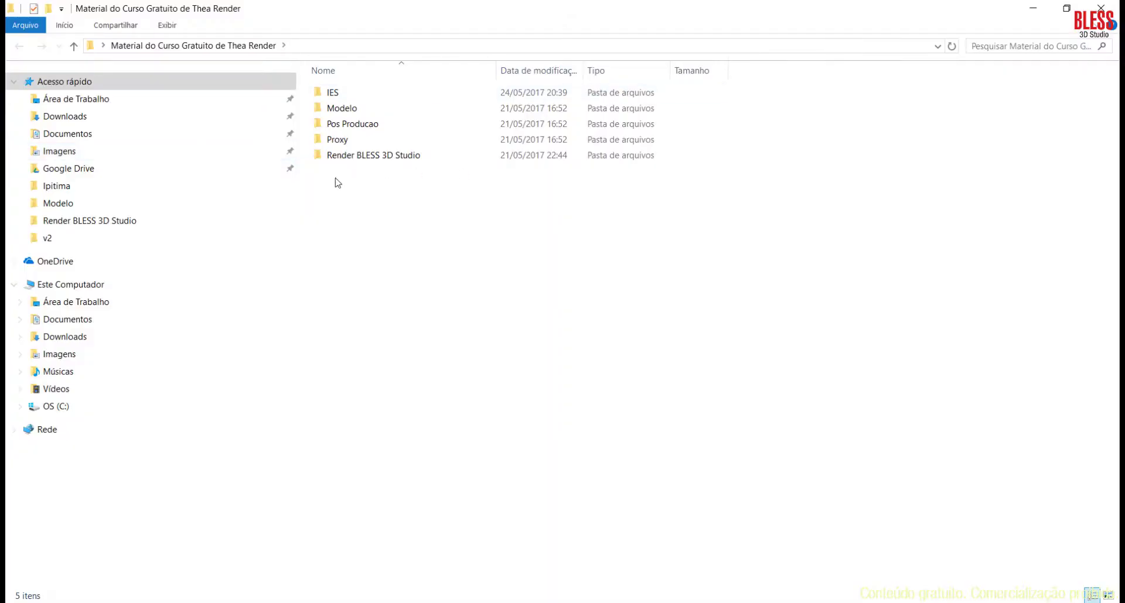
{"action": "double_click", "coordinate": [334, 92]}
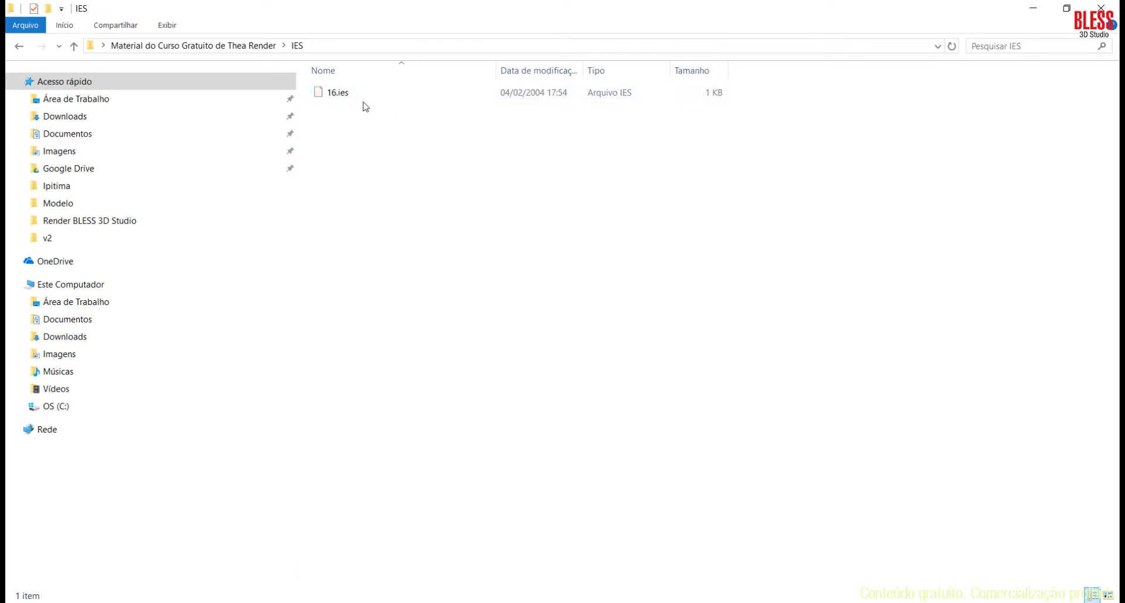
{"action": "left_click", "coordinate": [1101, 8]}
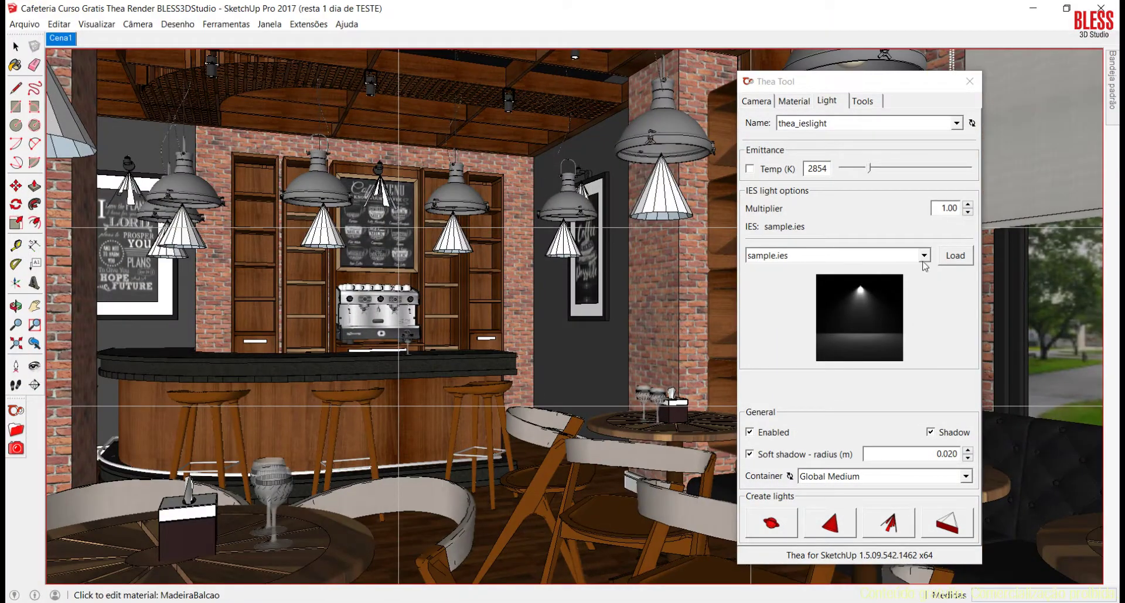
Load the external file 16.ies from the course material's IES folder into the IES light, toggle its temperature option, and close Thea Tool
{"action": "left_click", "coordinate": [923, 256]}
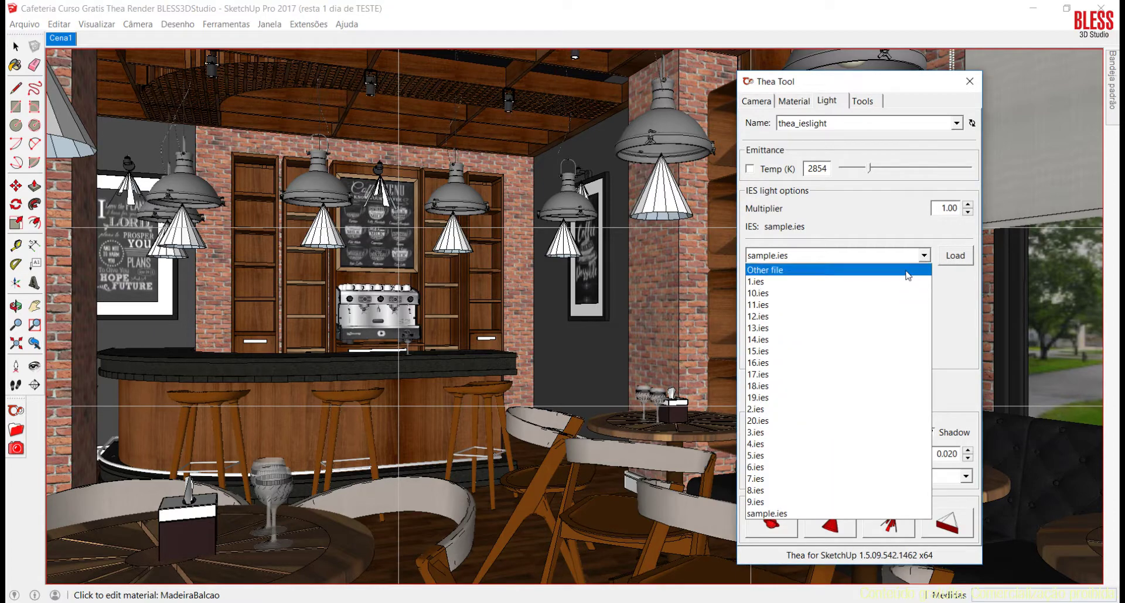
{"action": "left_click", "coordinate": [798, 267]}
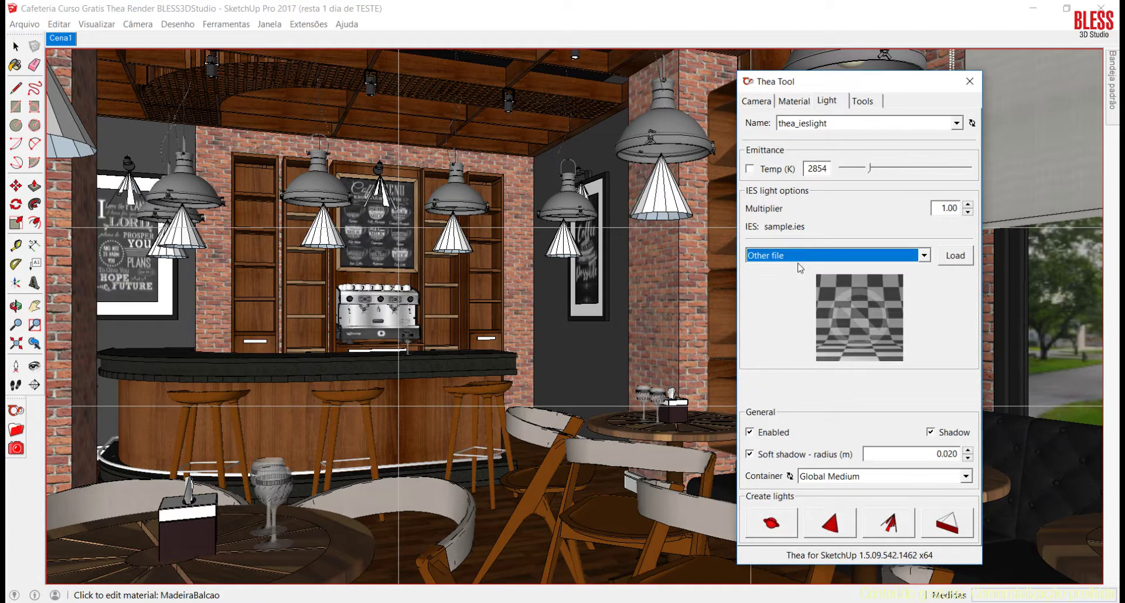
{"action": "left_click", "coordinate": [950, 258]}
{"action": "left_click", "coordinate": [320, 188]}
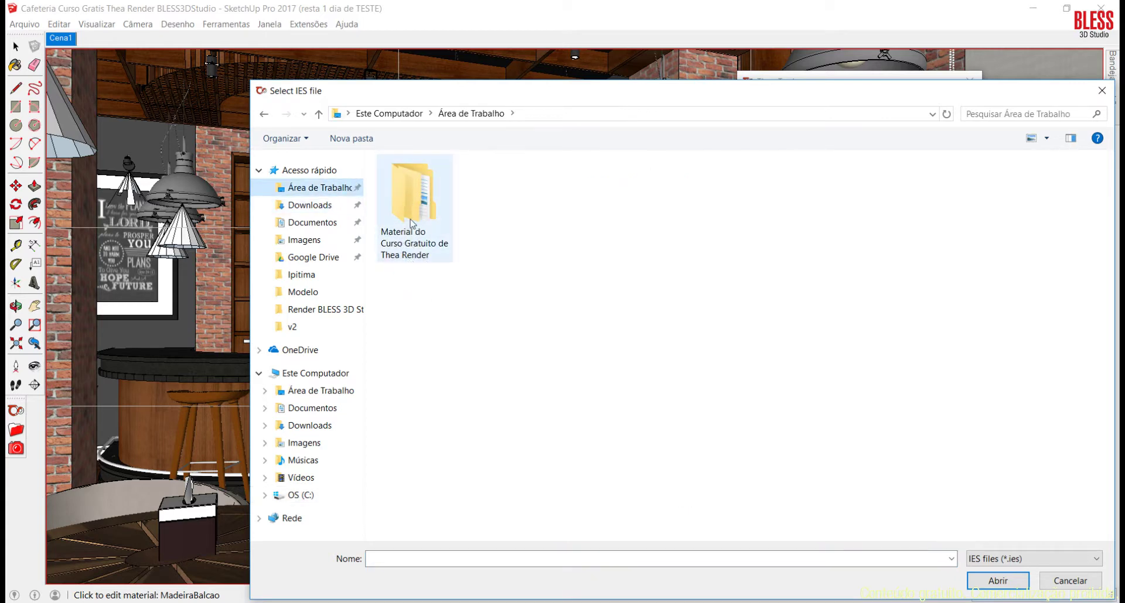
{"action": "double_click", "coordinate": [410, 209]}
{"action": "double_click", "coordinate": [433, 186]}
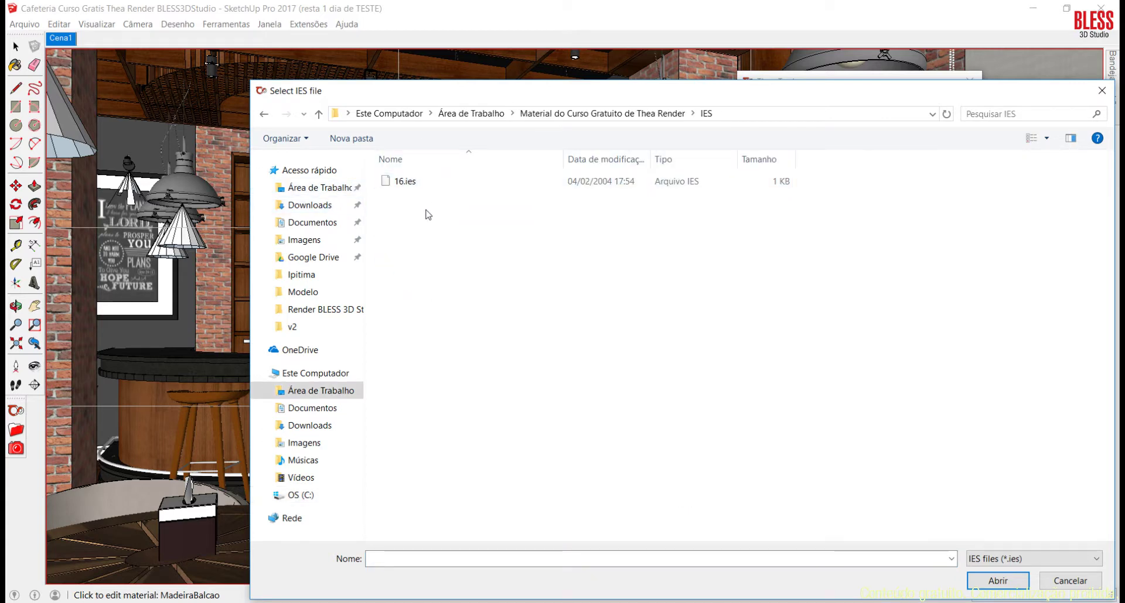
{"action": "left_click", "coordinate": [436, 182]}
{"action": "left_click", "coordinate": [996, 581]}
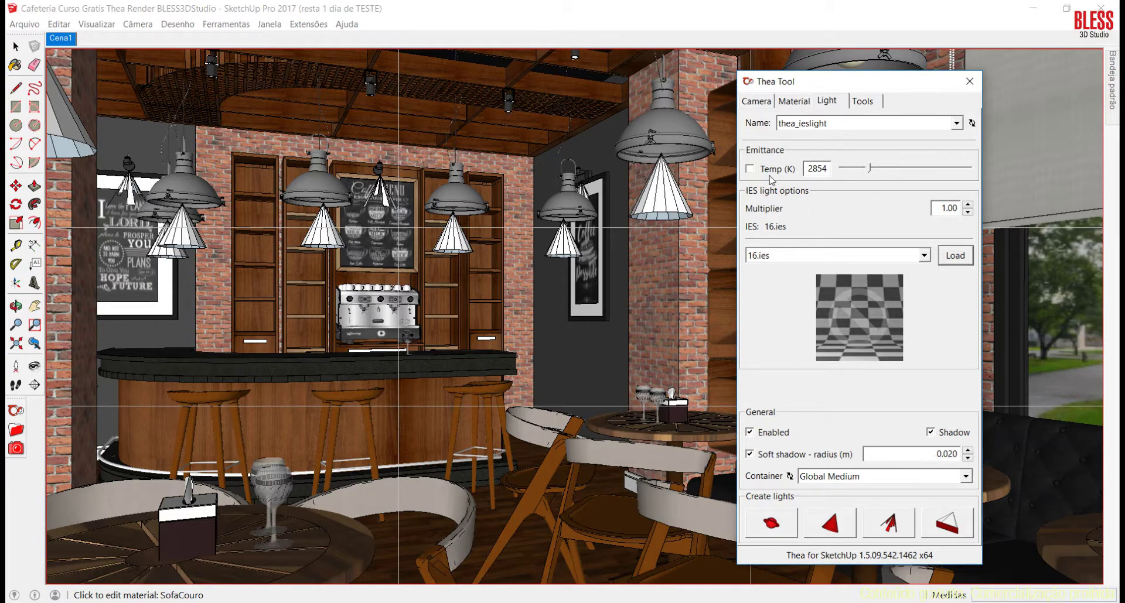
{"action": "left_click", "coordinate": [750, 170]}
{"action": "left_click", "coordinate": [968, 82]}
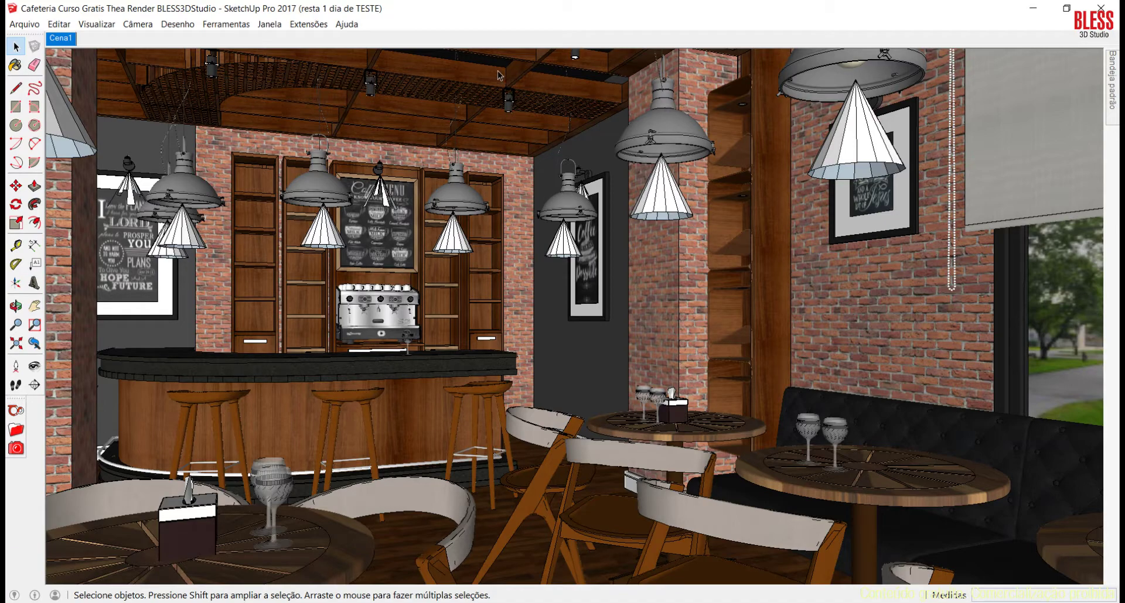
Frame the ceiling spotlight's bulb from below and bring up the materials settings in place of the layers list
{"action": "scroll", "coordinate": [576, 62], "scroll_direction": "up", "scroll_amount": 10}
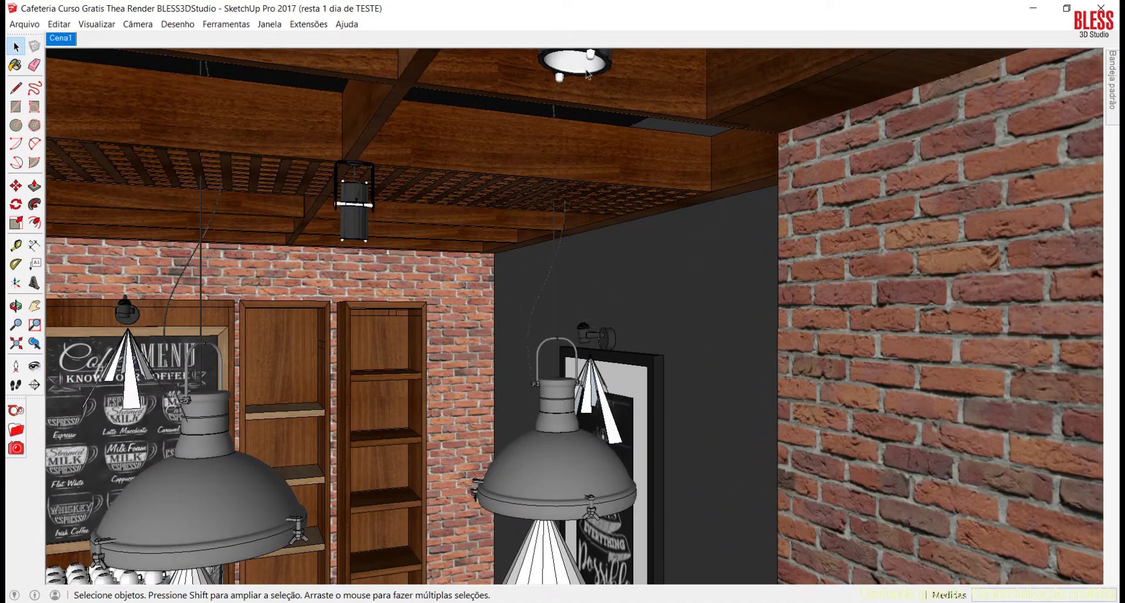
{"action": "middle_click_drag", "start_coordinate": [587, 74], "coordinate": [587, 269]}
{"action": "scroll", "coordinate": [588, 257], "scroll_direction": "up", "scroll_amount": 5}
{"action": "scroll", "coordinate": [587, 257], "scroll_direction": "up", "scroll_amount": 2}
{"action": "key", "text": "b"}
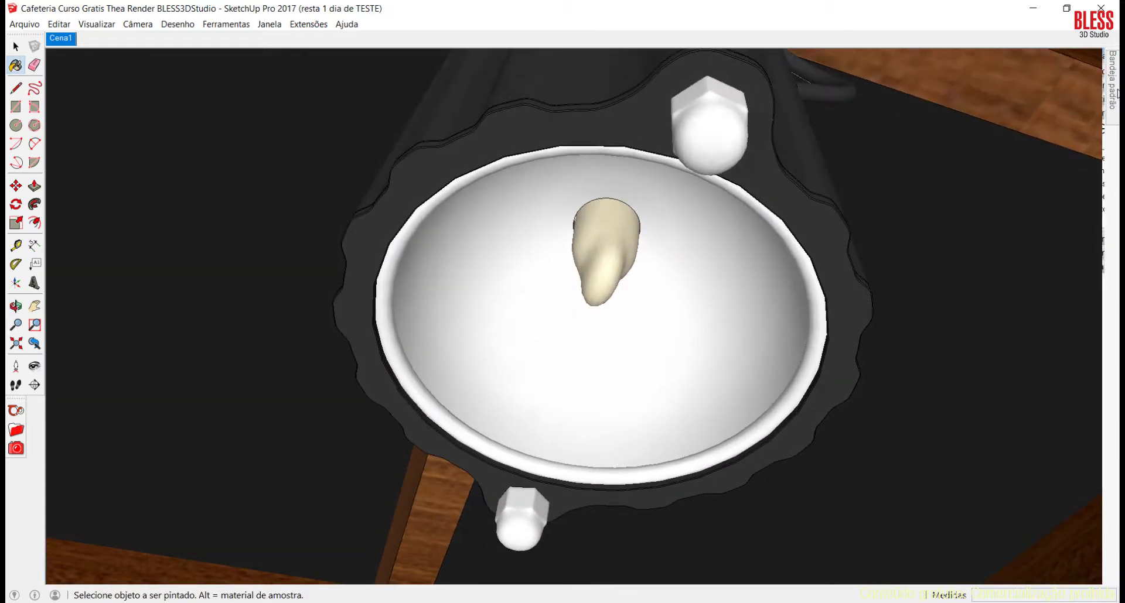
{"action": "mouse_move", "coordinate": [1116, 92]}
{"action": "left_click", "coordinate": [1088, 56]}
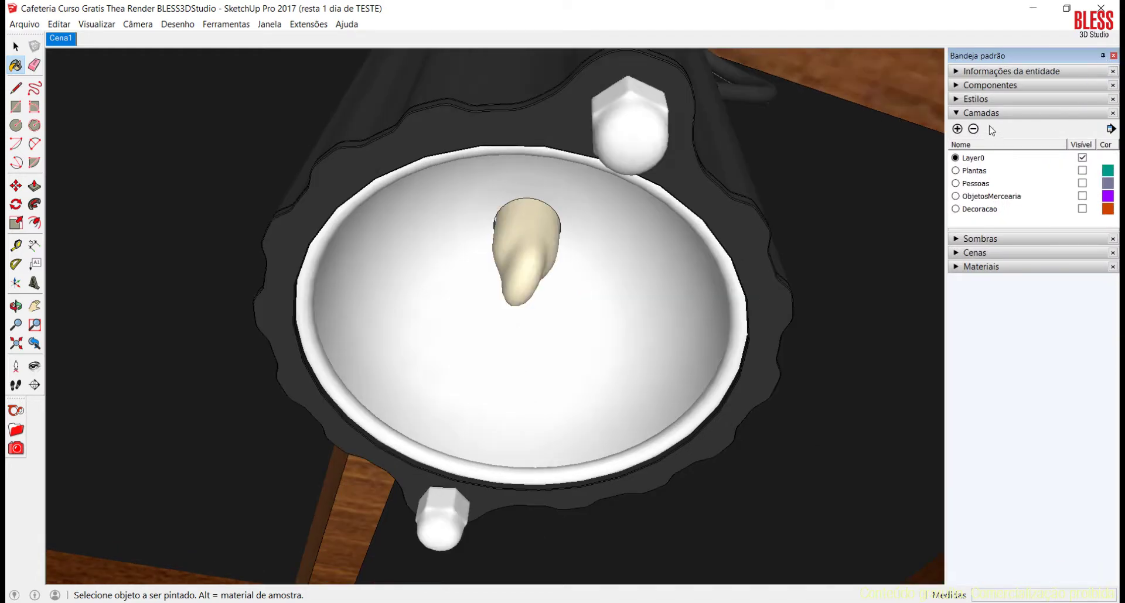
{"action": "left_click", "coordinate": [961, 117]}
{"action": "left_click", "coordinate": [964, 155]}
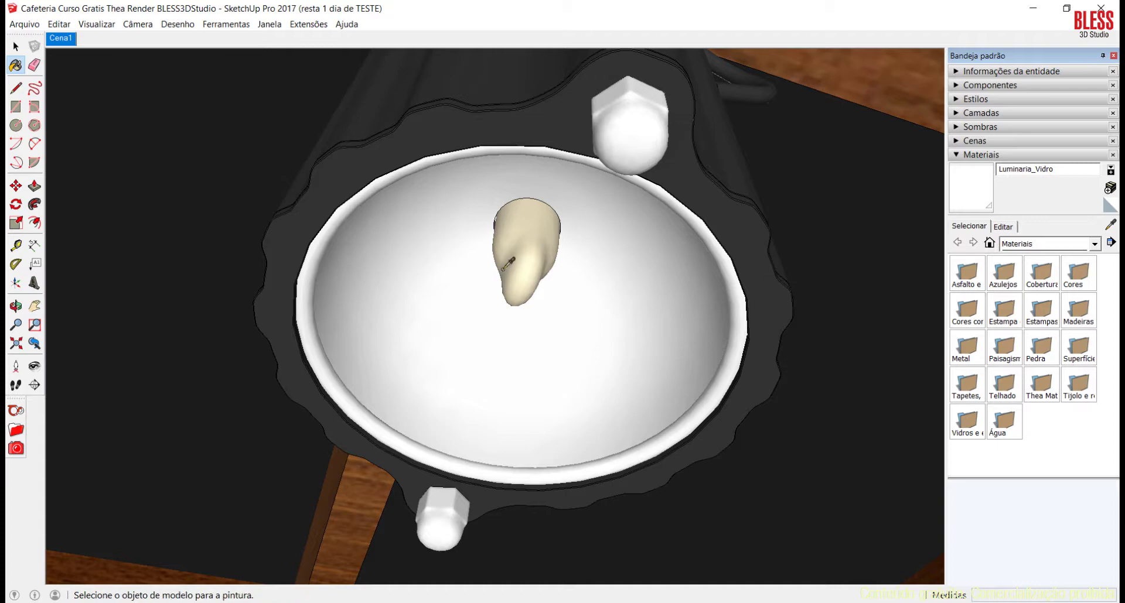
Open the ceiling spotlight component for editing and sample the bulb's material to identify its name
{"action": "key", "text": "space"}
{"action": "double_click", "coordinate": [518, 244]}
{"action": "double_click", "coordinate": [518, 238]}
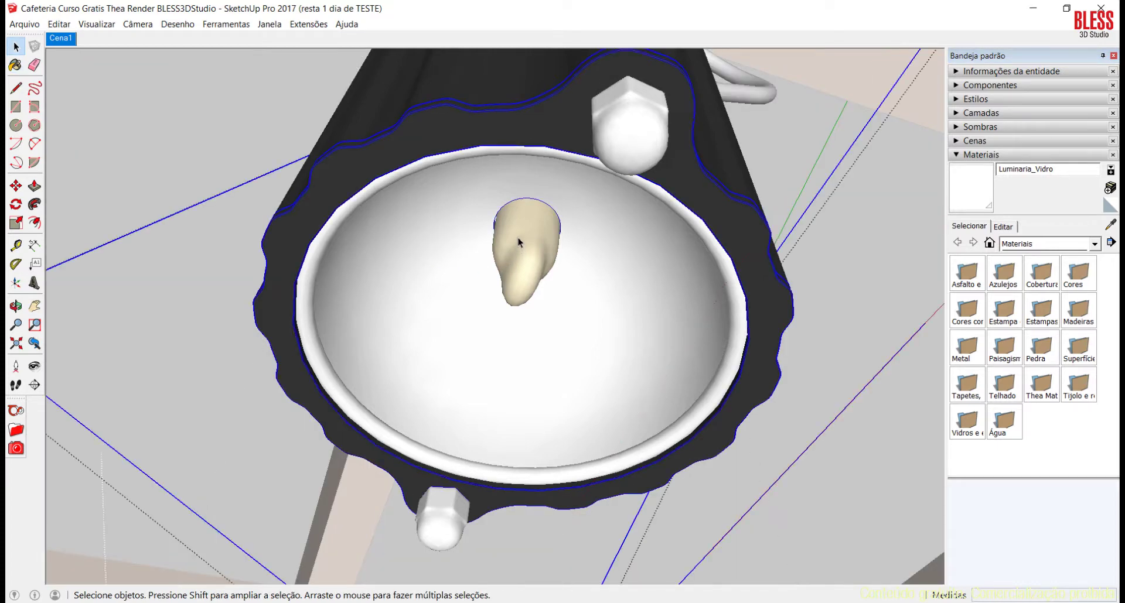
{"action": "left_click", "coordinate": [518, 238]}
{"action": "double_click", "coordinate": [520, 249]}
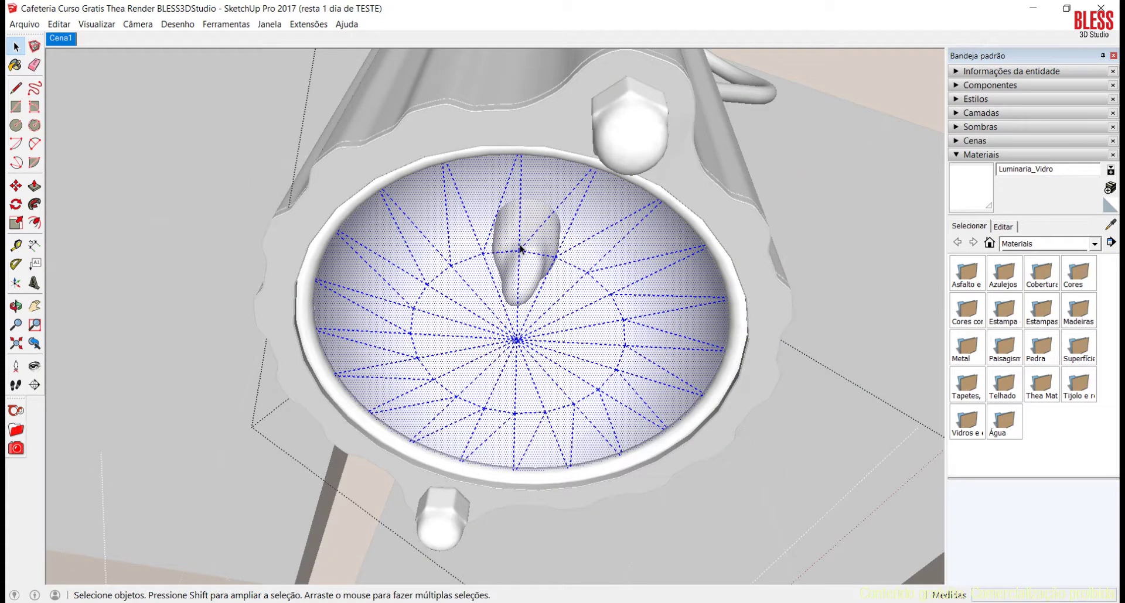
{"action": "key", "text": "Escape"}
{"action": "key", "text": "b"}
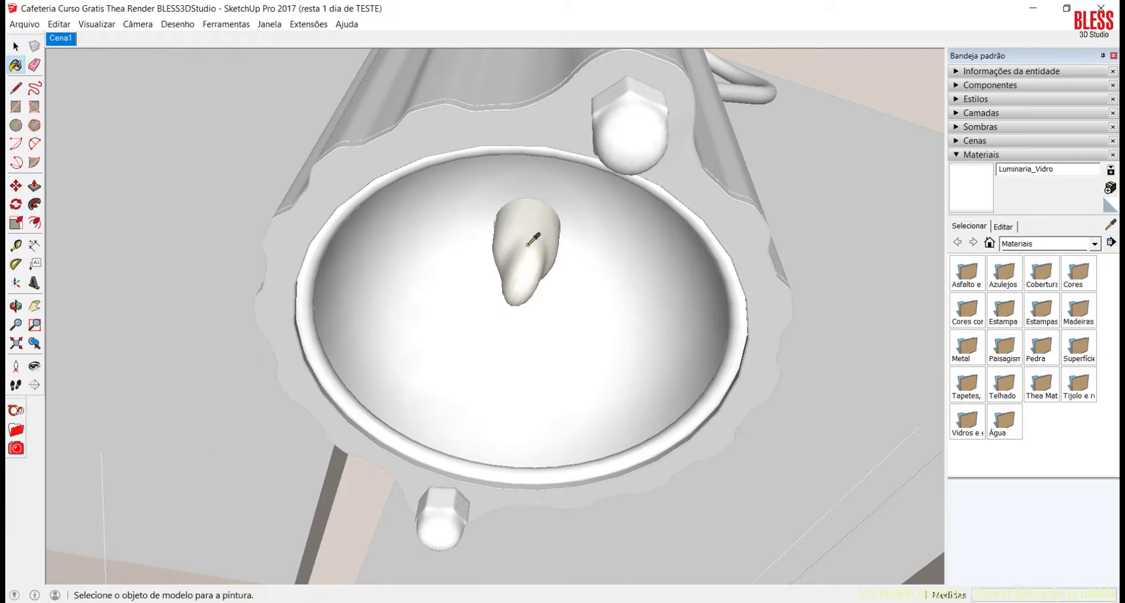
{"action": "left_click", "coordinate": [519, 246], "text": "alt"}
{"action": "left_click_drag", "start_coordinate": [1014, 170], "coordinate": [1067, 170]}
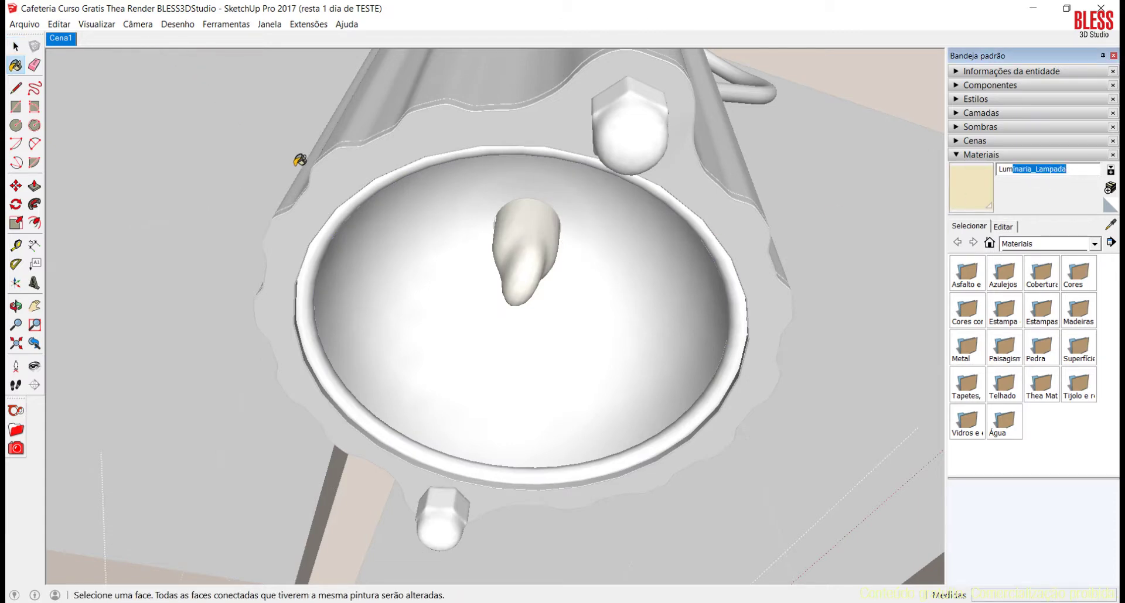
Exit the ceiling spotlight component and return to the saved scene Cena1
{"action": "left_click", "coordinate": [15, 46]}
{"action": "double_click", "coordinate": [481, 285]}
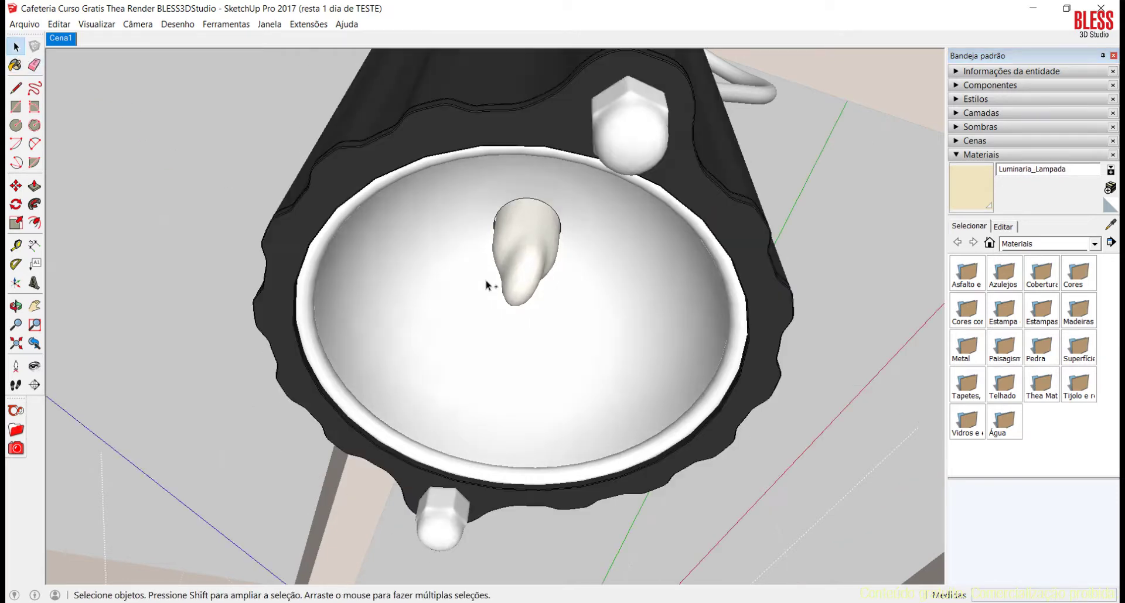
{"action": "key", "text": "Escape"}
{"action": "key", "text": "Escape"}
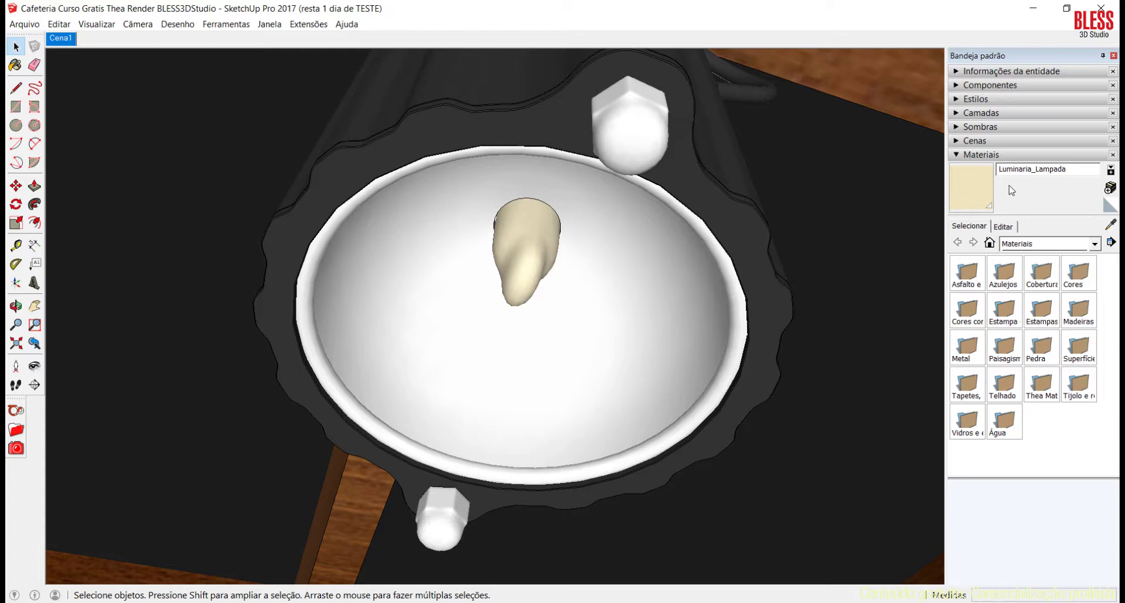
{"action": "scroll", "coordinate": [713, 216], "scroll_direction": "down", "scroll_amount": 3}
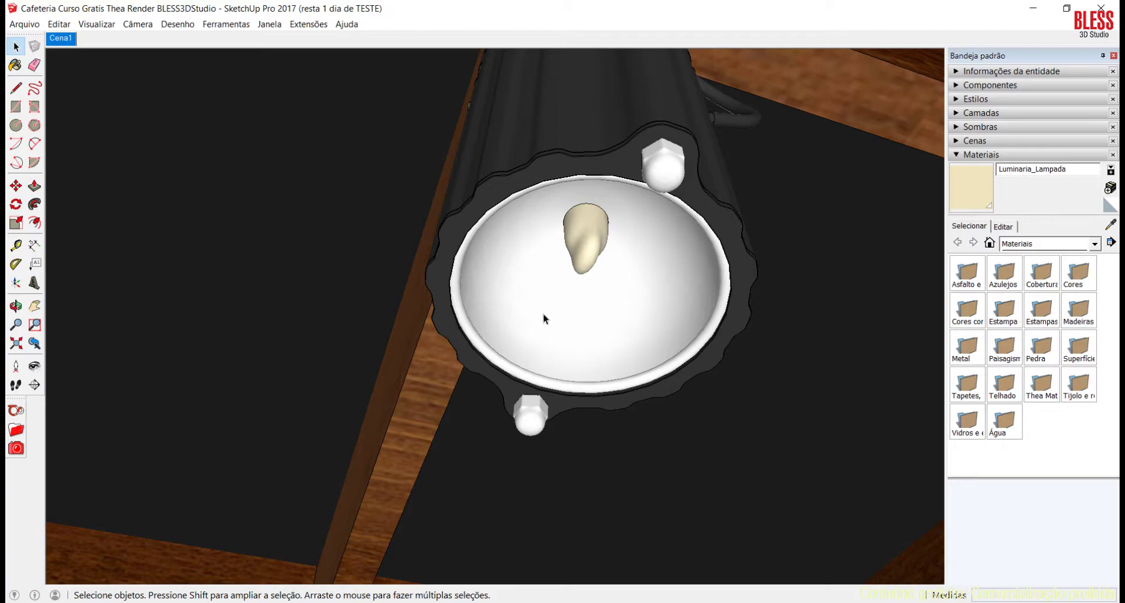
{"action": "left_click", "coordinate": [65, 40]}
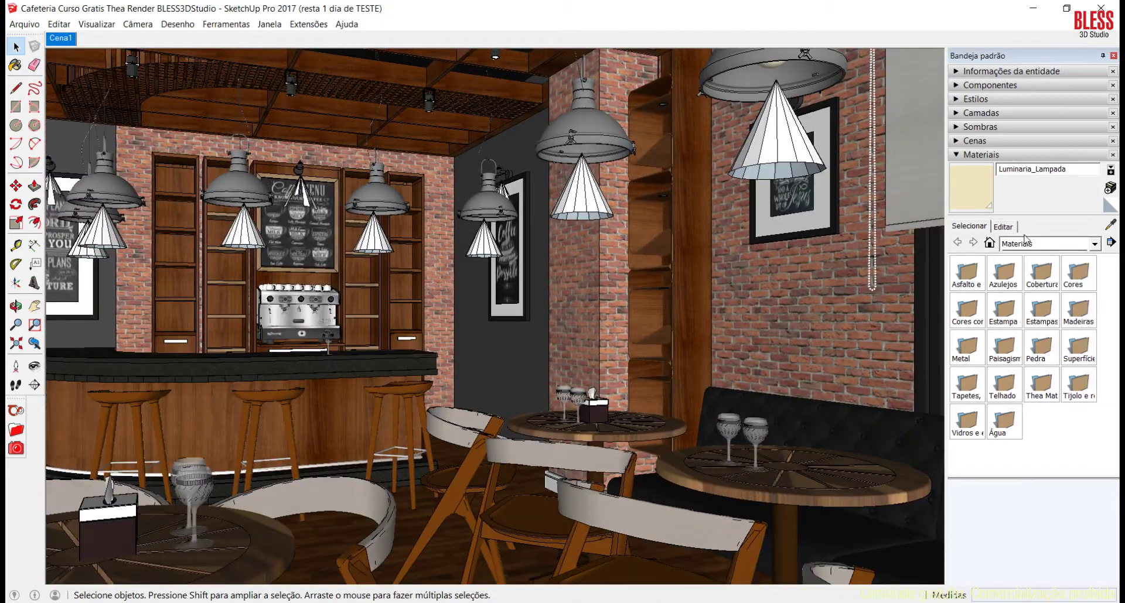
Make the layers Decoracao, ObjetosMercearia, Pessoas and Plantas visible, and collapse the tray
{"action": "left_click", "coordinate": [960, 156]}
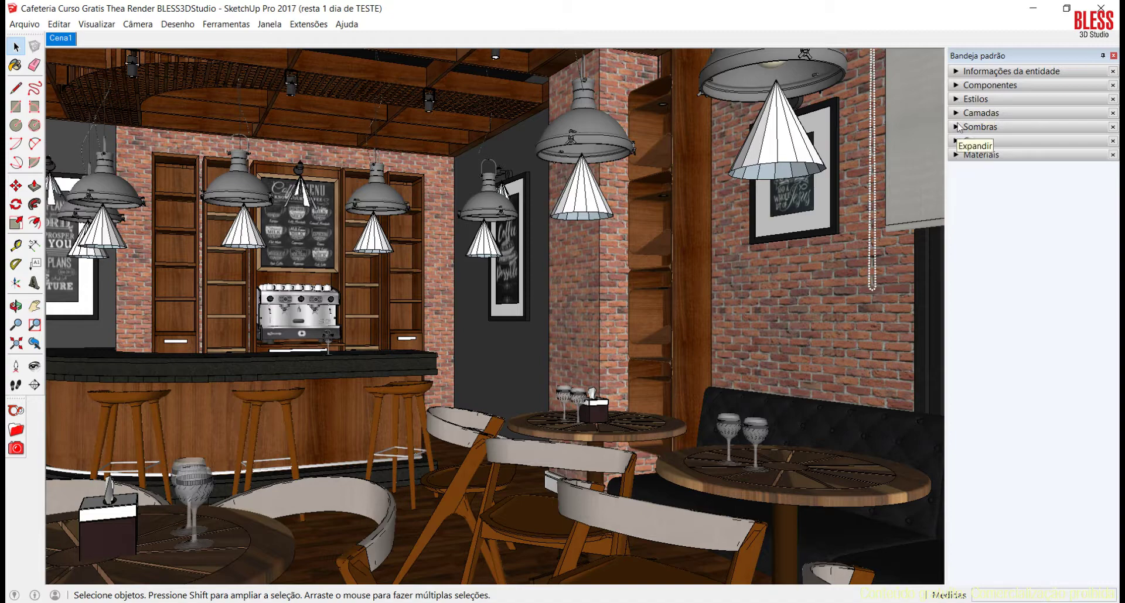
{"action": "left_click", "coordinate": [964, 113]}
{"action": "left_click", "coordinate": [1082, 208]}
{"action": "left_click", "coordinate": [1082, 196]}
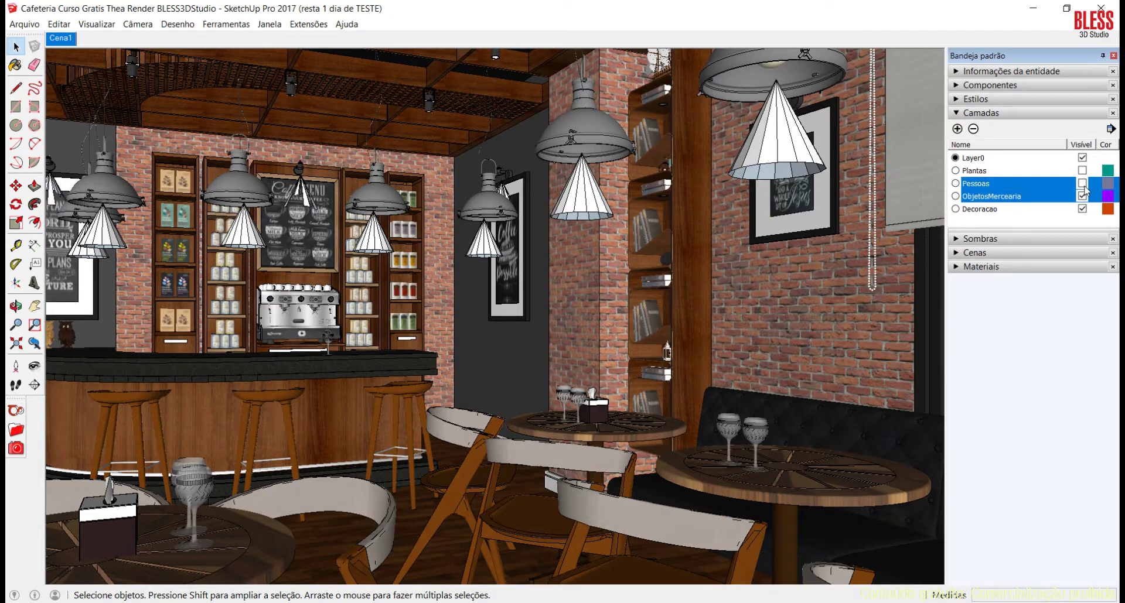
{"action": "left_click", "coordinate": [1082, 182]}
{"action": "left_click", "coordinate": [1082, 169]}
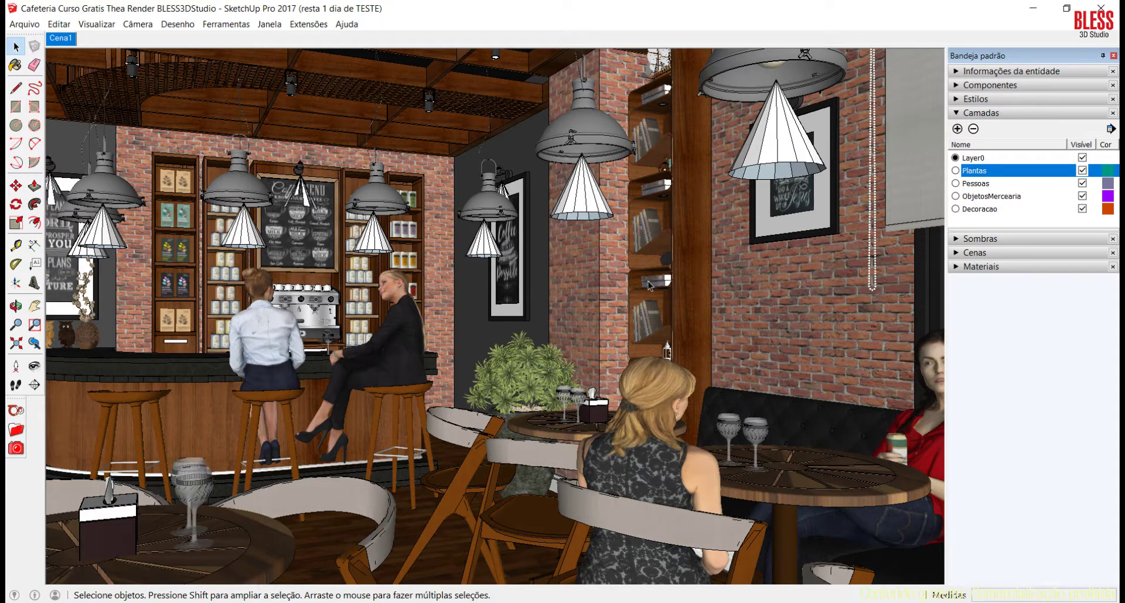
{"action": "left_click", "coordinate": [1103, 55]}
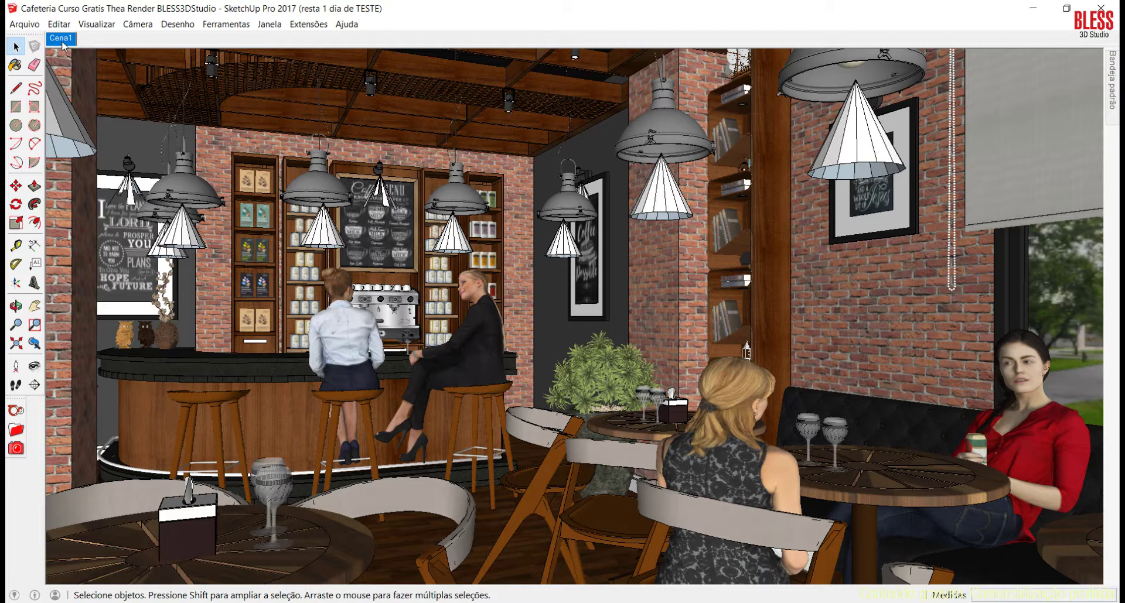
Examine the seated figures at the counter from another angle and return to the saved scene Cena1
{"action": "left_click", "coordinate": [483, 277]}
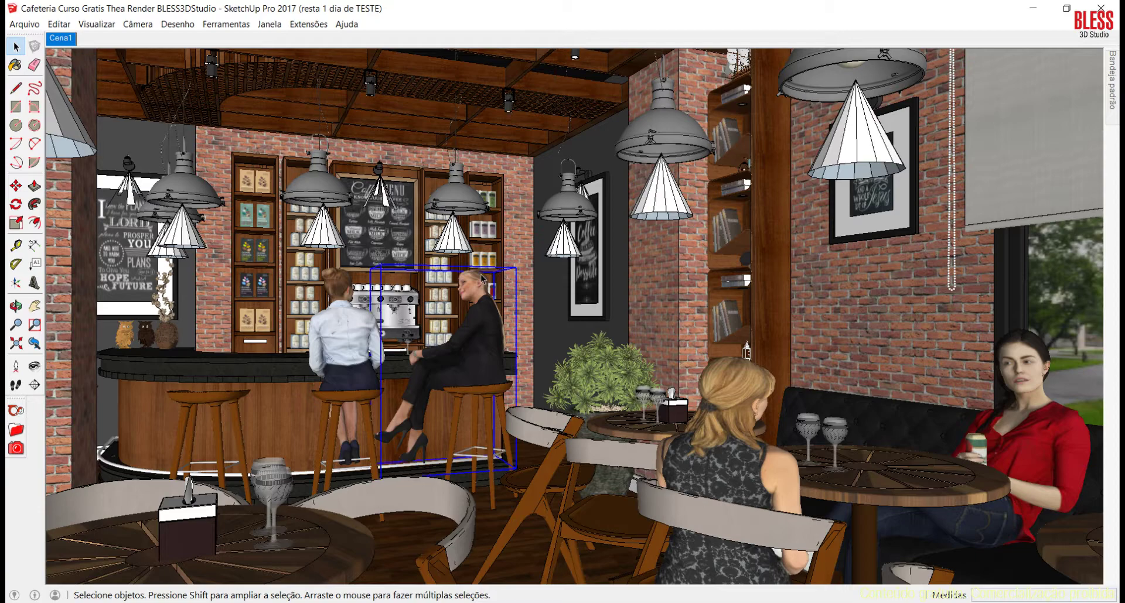
{"action": "key", "text": "o"}
{"action": "middle_click_drag", "start_coordinate": [563, 292], "coordinate": [709, 287]}
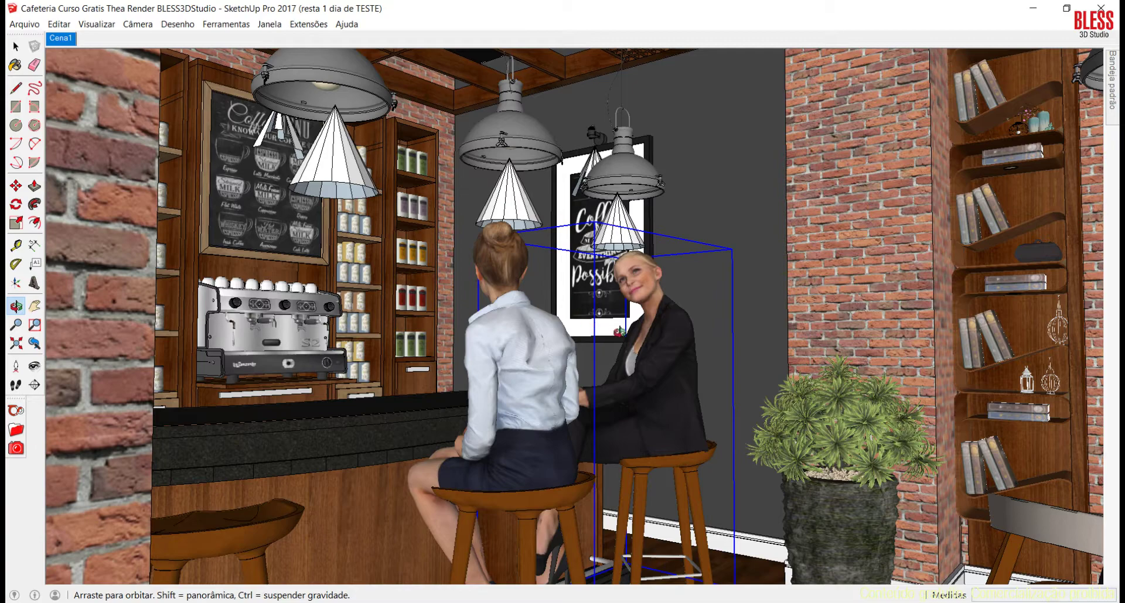
{"action": "left_click", "coordinate": [67, 41]}
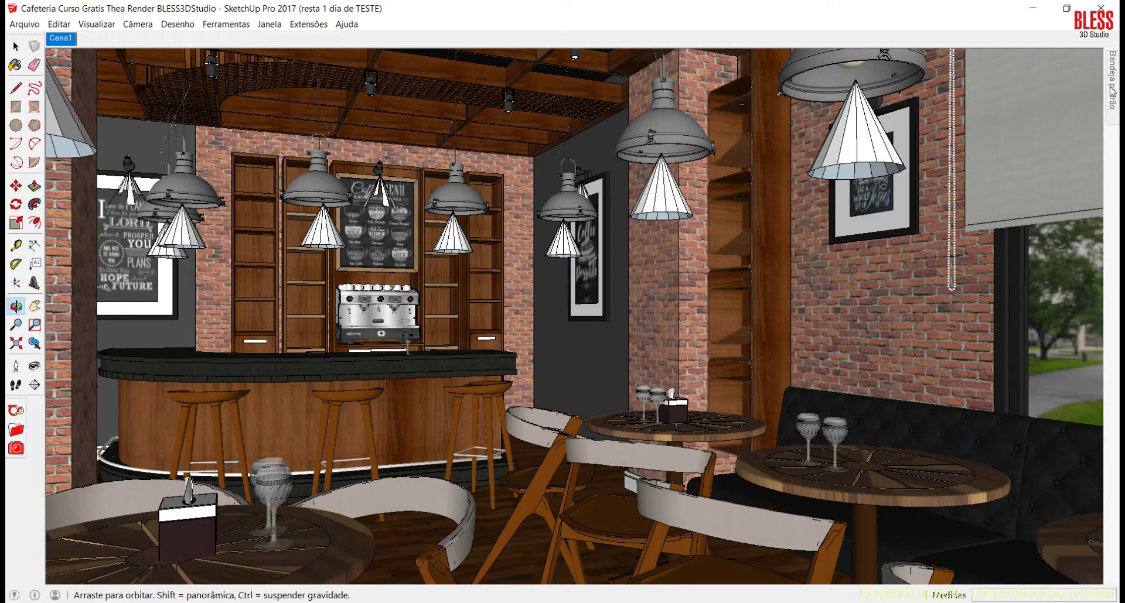
Turn on the visibility of the Plantas, Pessoas, ObjetosMercearia and Decoracao layers and return to the Select tool
{"action": "mouse_move", "coordinate": [1111, 90]}
{"action": "left_click", "coordinate": [1067, 173]}
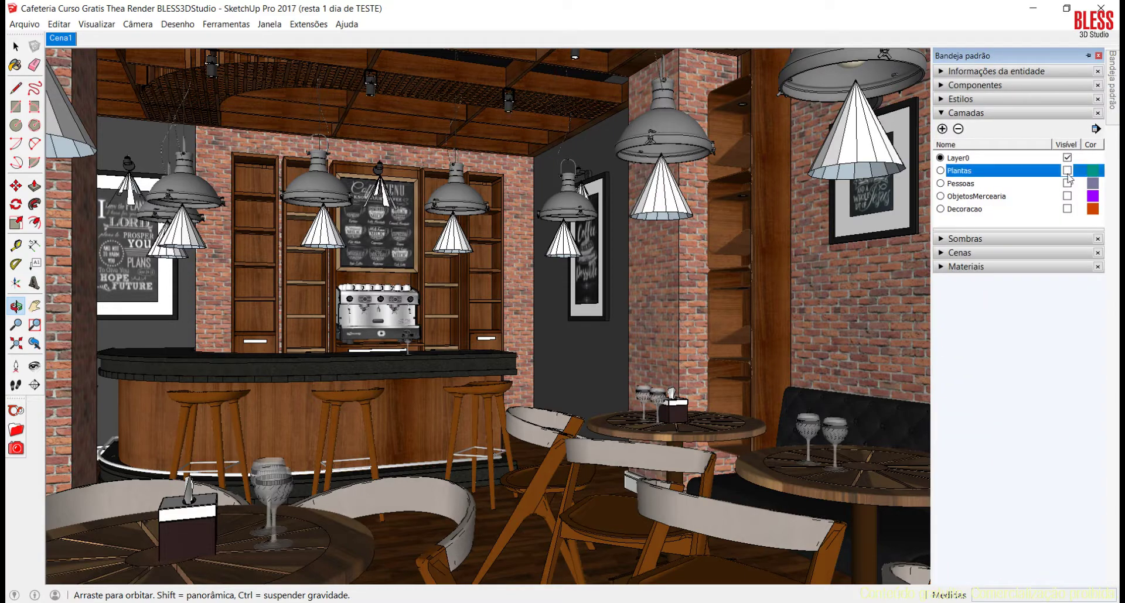
{"action": "left_click", "coordinate": [1067, 183]}
{"action": "left_click", "coordinate": [1067, 196]}
{"action": "left_click", "coordinate": [1070, 175]}
{"action": "left_click", "coordinate": [1068, 171]}
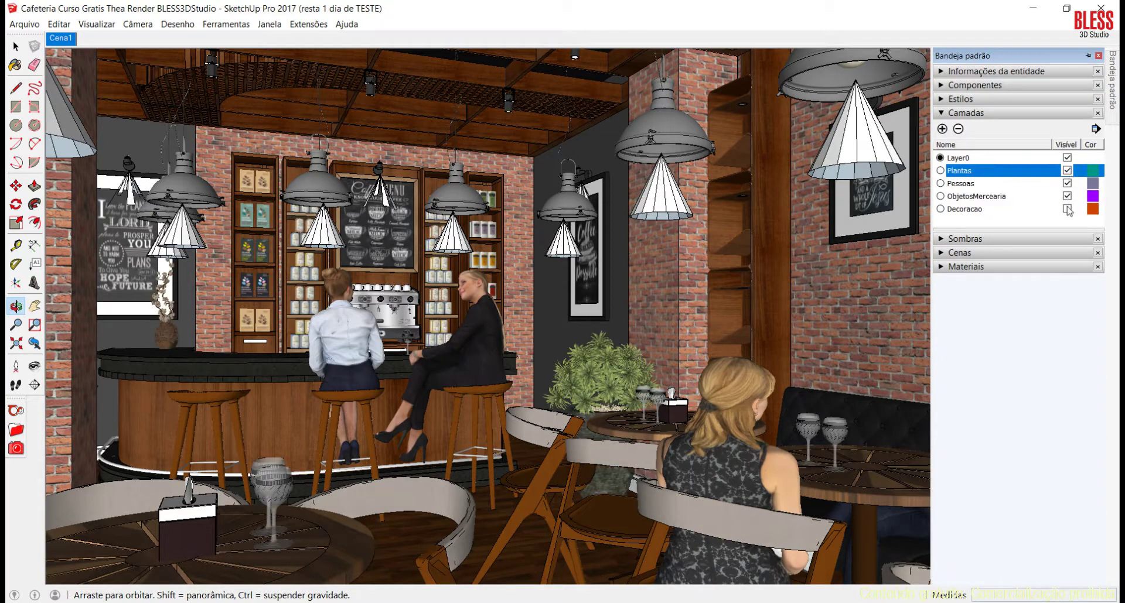
{"action": "left_click", "coordinate": [1067, 208]}
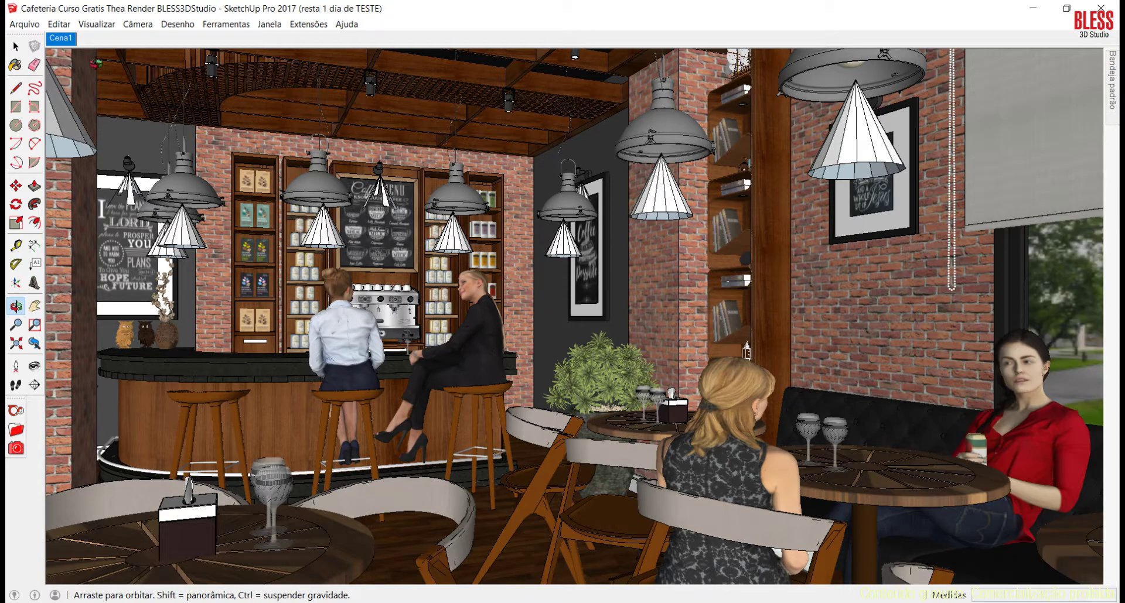
{"action": "left_click", "coordinate": [16, 47]}
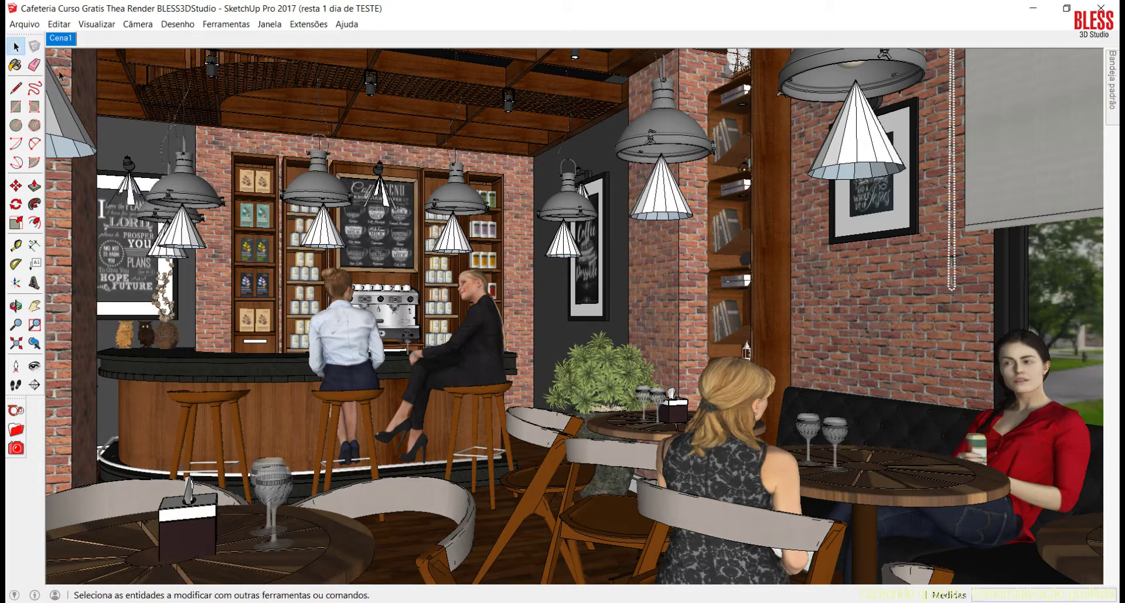
Start exporting the model as a Thea scene and create a destination folder named Render Cafeteria on the desktop
{"action": "left_click", "coordinate": [15, 411]}
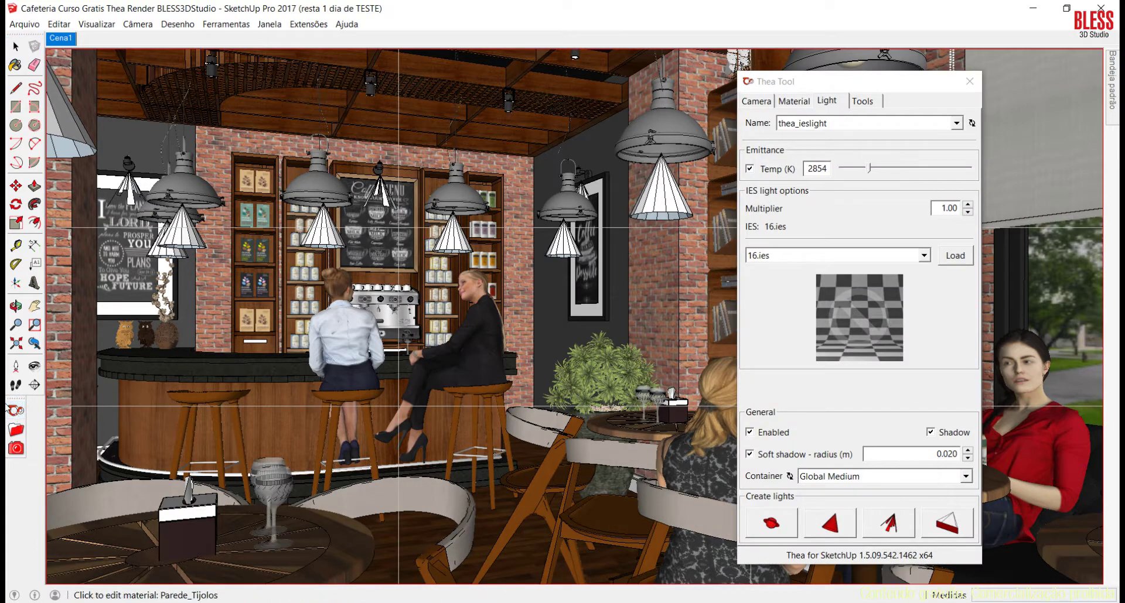
{"action": "left_click", "coordinate": [862, 102]}
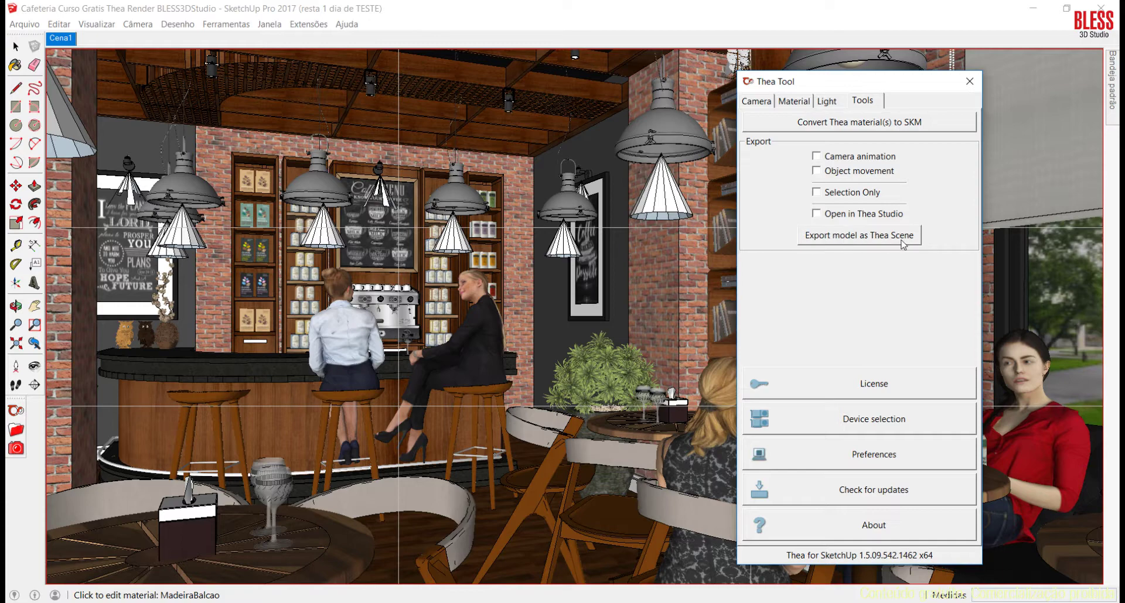
{"action": "left_click", "coordinate": [872, 245]}
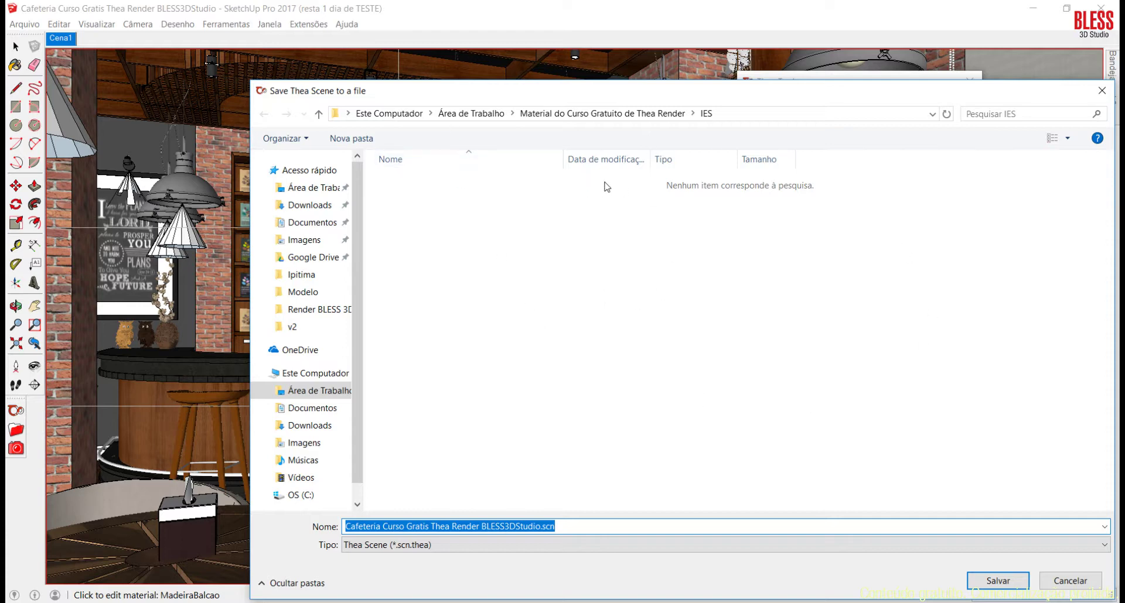
{"action": "left_click", "coordinate": [484, 113]}
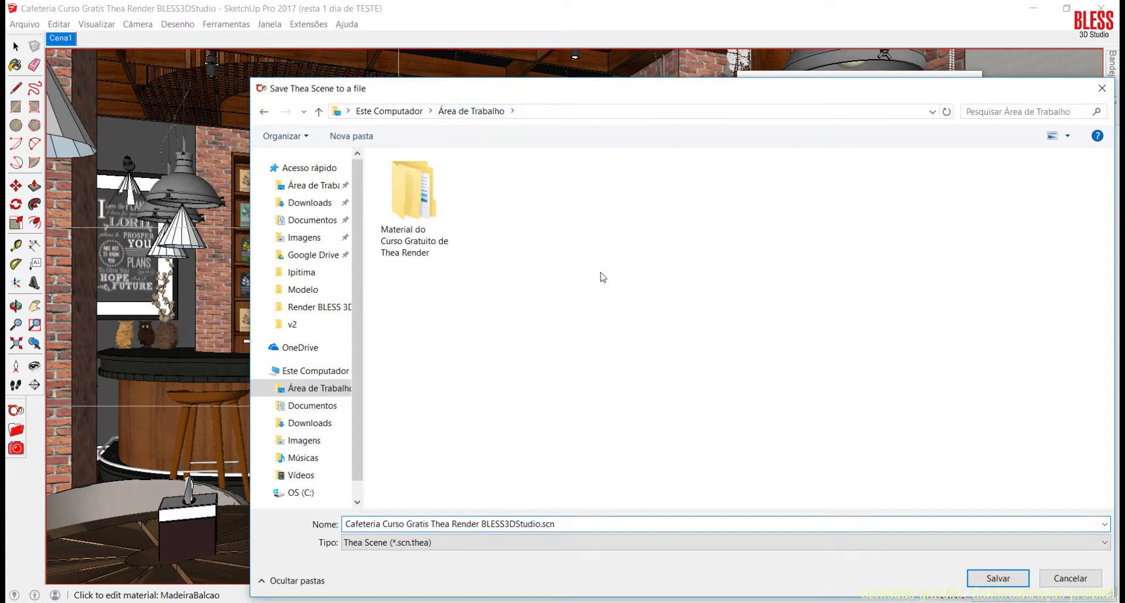
{"action": "right_click", "coordinate": [602, 276]}
{"action": "mouse_move", "coordinate": [652, 429]}
{"action": "left_click", "coordinate": [795, 432]}
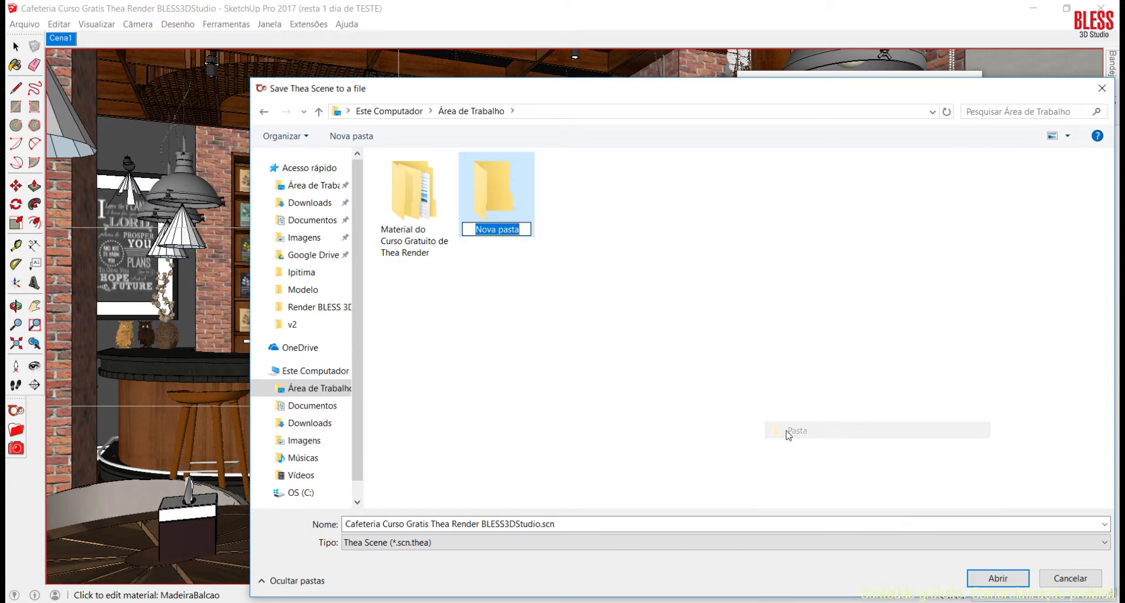
{"action": "type", "text": "Rende"}
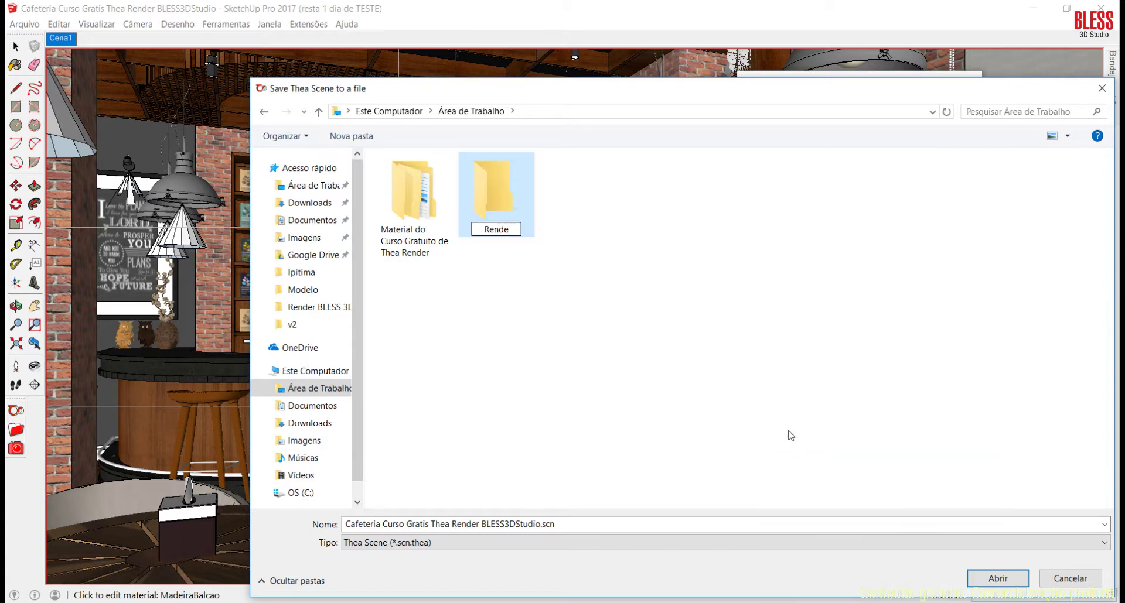
{"action": "type", "text": "r Cafeteria"}
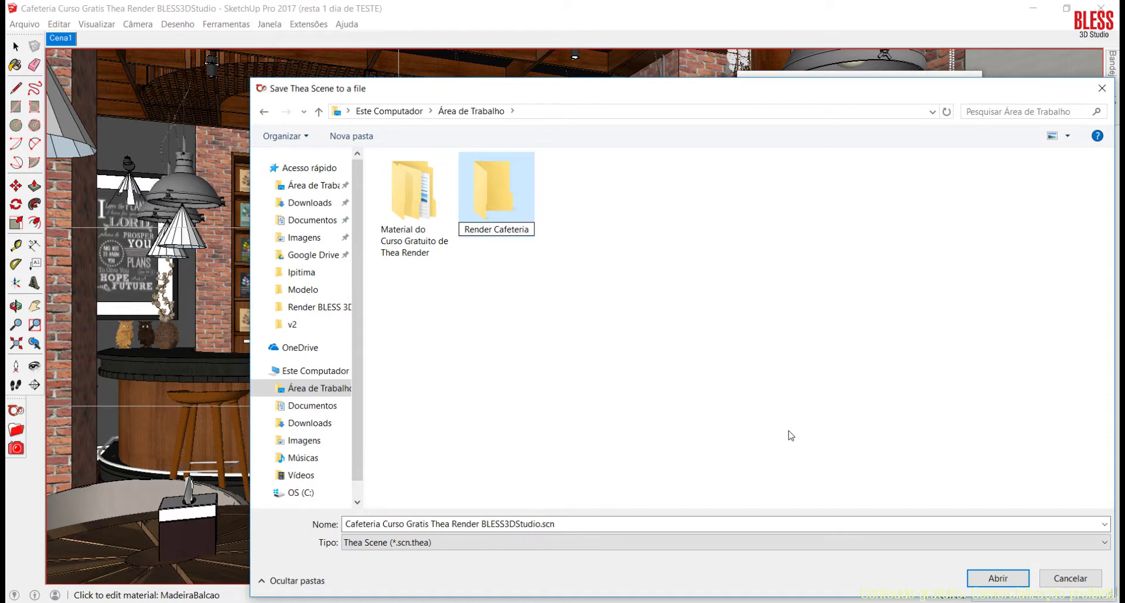
{"action": "key", "text": "Return"}
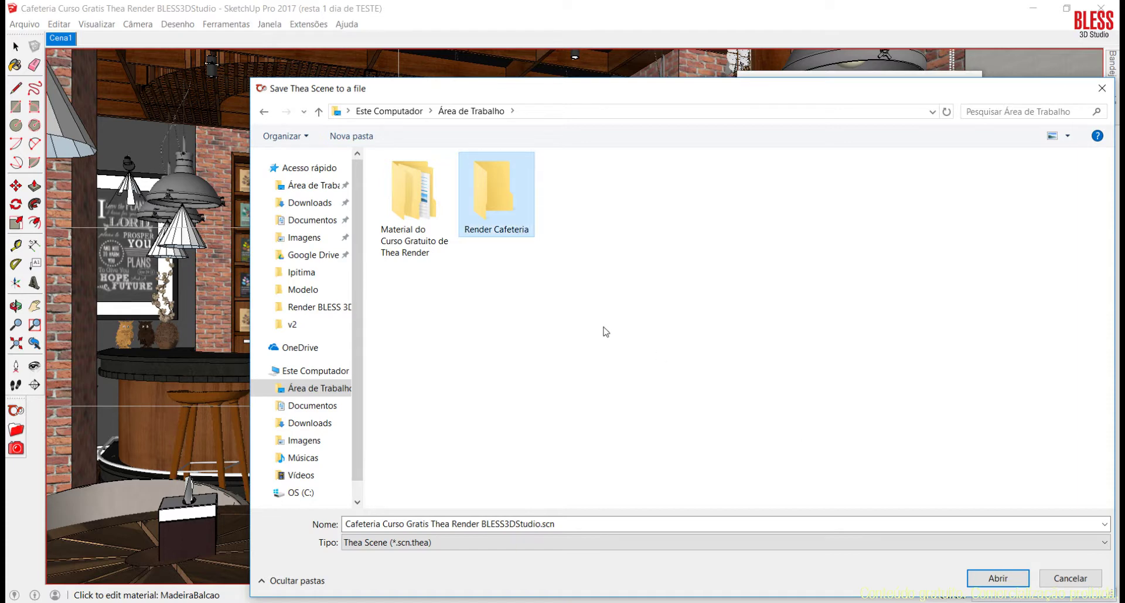
Save the Thea scene in the Render Cafeteria folder as Render_Cafeteria.scn and close the Thea Tool window
{"action": "double_click", "coordinate": [488, 202]}
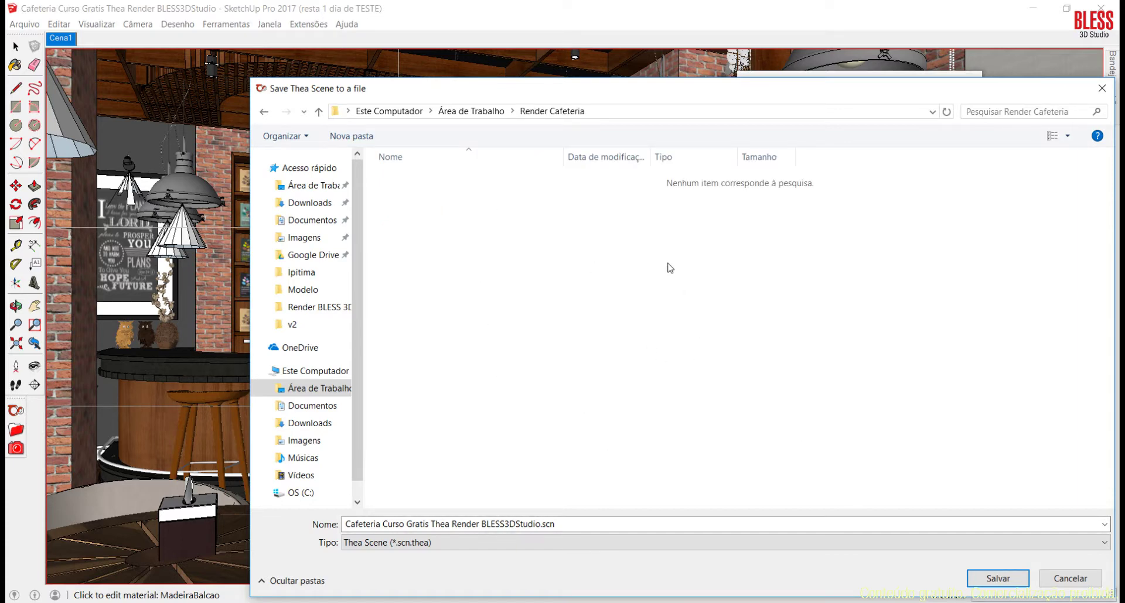
{"action": "left_click", "coordinate": [544, 523]}
{"action": "left_click_drag", "start_coordinate": [545, 523], "coordinate": [584, 523]}
{"action": "left_click", "coordinate": [489, 524]}
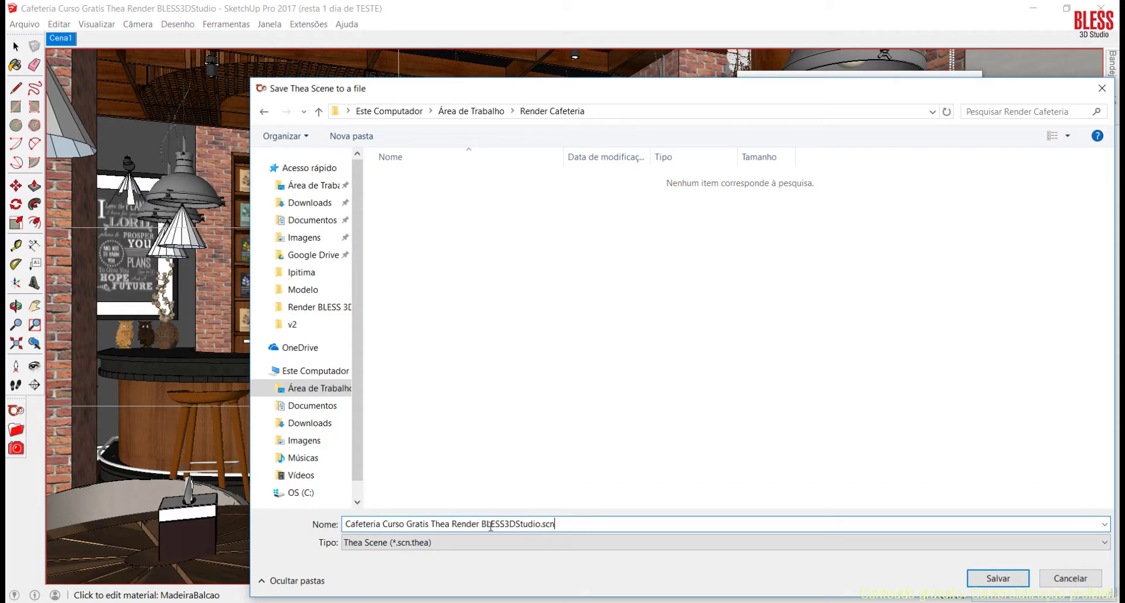
{"action": "left_click_drag", "start_coordinate": [536, 524], "coordinate": [383, 524]}
{"action": "key", "text": "BackSpace"}
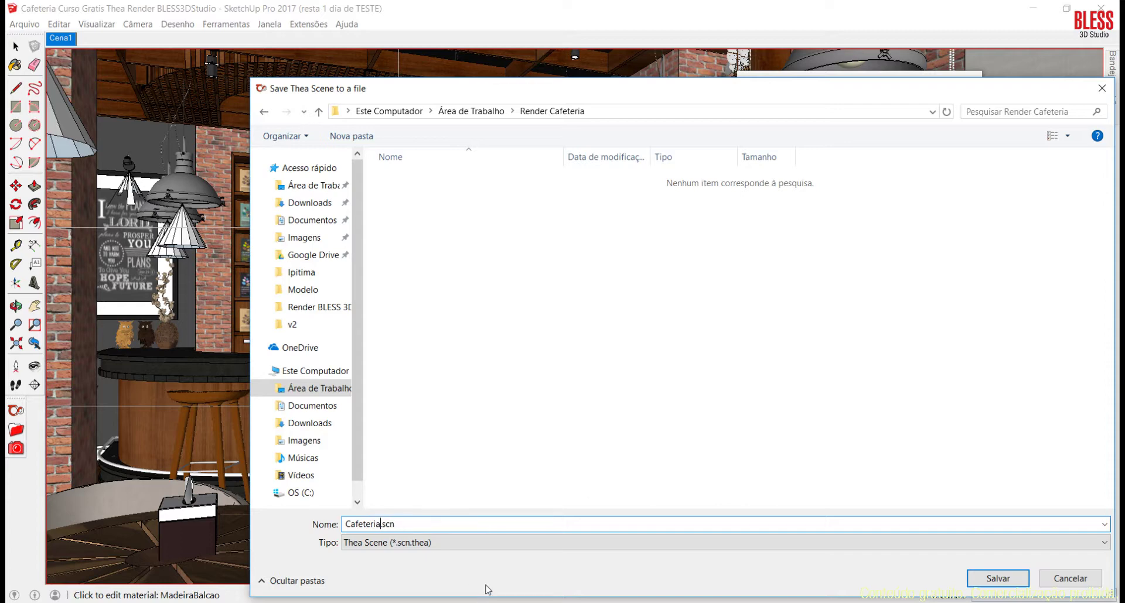
{"action": "key", "text": "Home"}
{"action": "type", "text": "Render_"}
{"action": "key", "text": "BackSpace"}
{"action": "left_click", "coordinate": [1007, 578]}
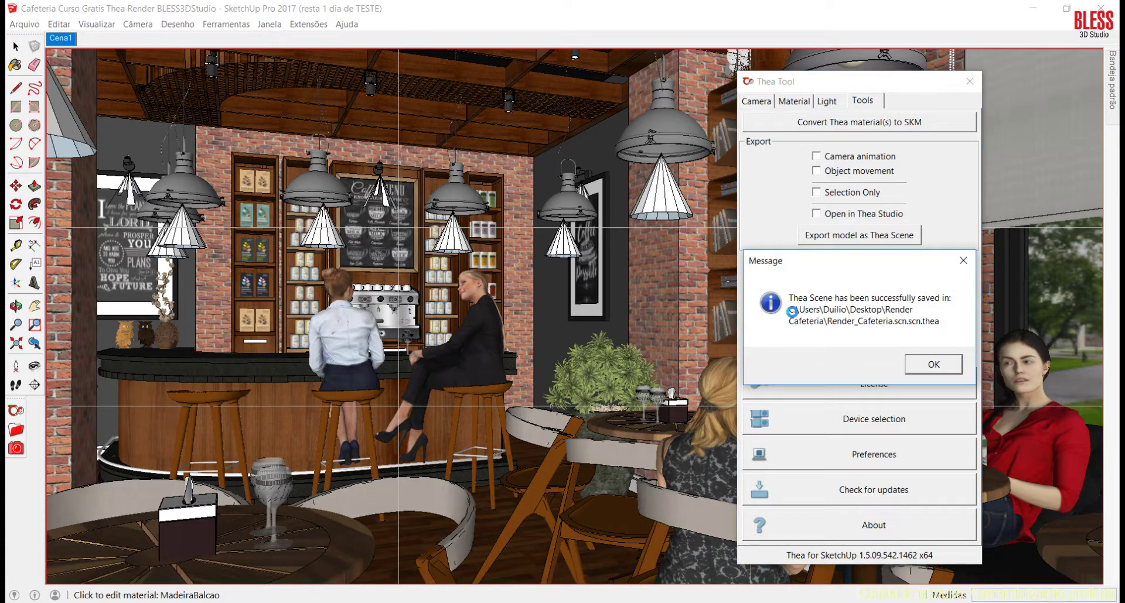
{"action": "left_click", "coordinate": [953, 364]}
{"action": "left_click", "coordinate": [970, 81]}
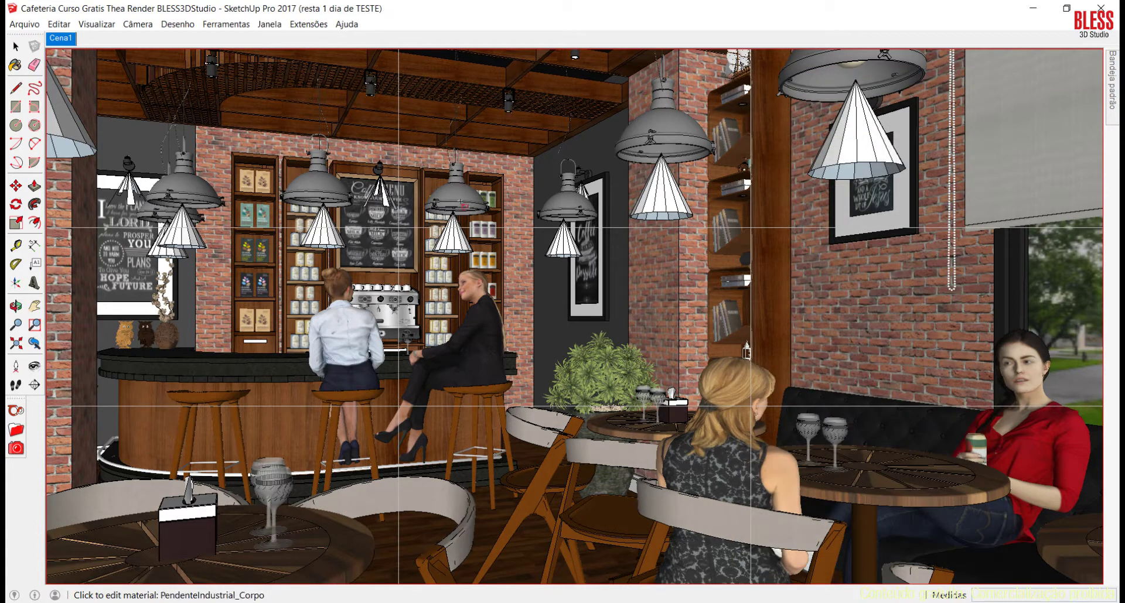
Open the Render Cafeteria folder on the desktop and examine the exported textures, IES file and scene file
{"action": "left_click", "coordinate": [1020, 14]}
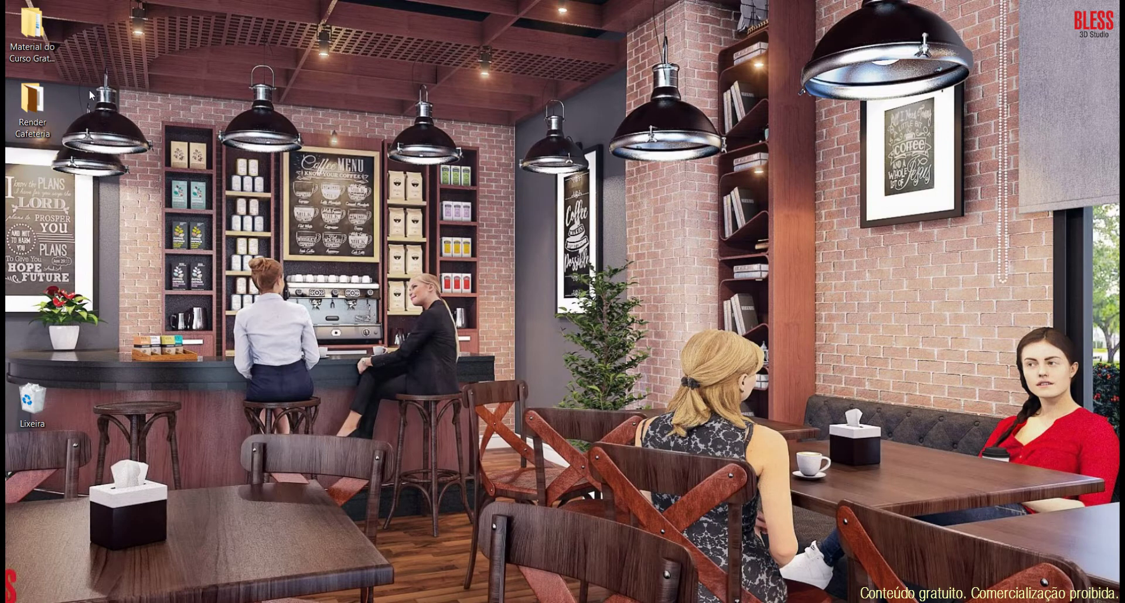
{"action": "double_click", "coordinate": [36, 100]}
{"action": "left_click_drag", "start_coordinate": [1112, 142], "coordinate": [1102, 251]}
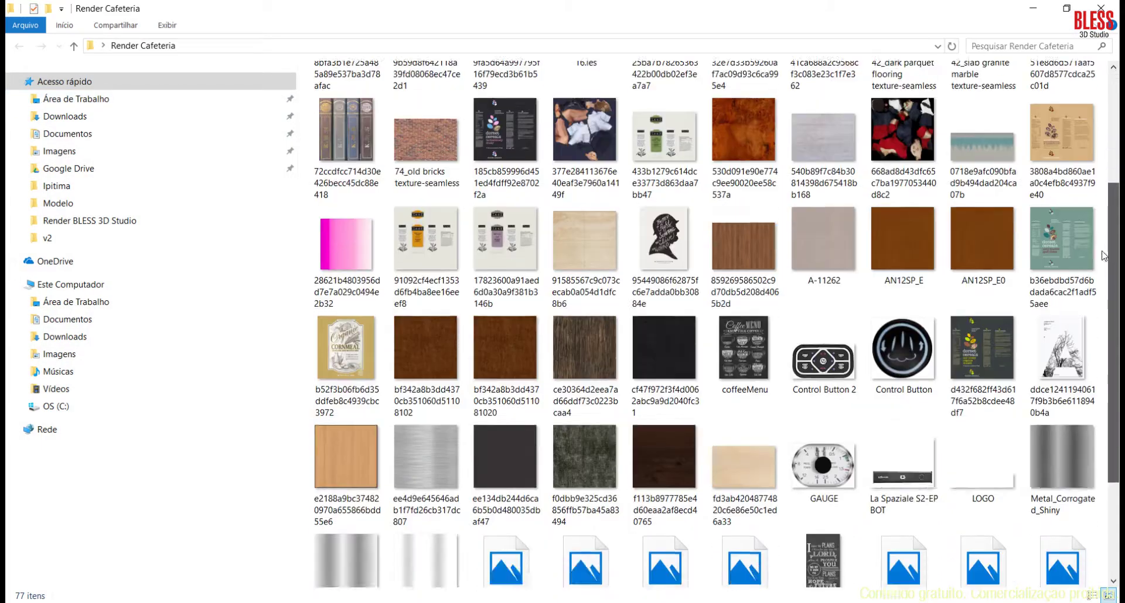
{"action": "scroll", "coordinate": [1104, 256], "scroll_direction": "down", "scroll_amount": 3}
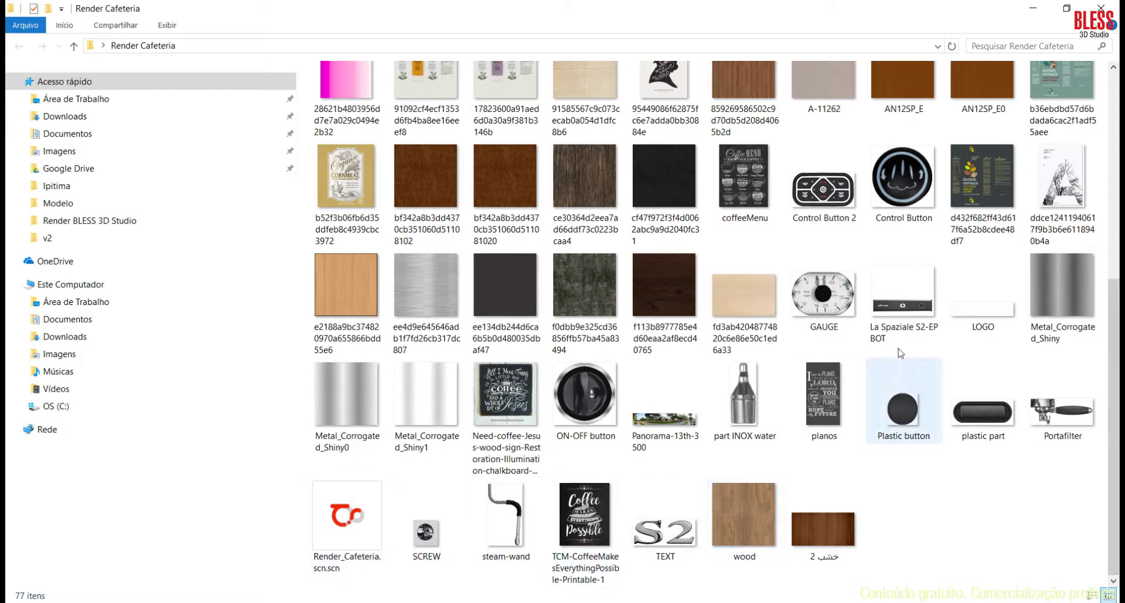
{"action": "scroll", "coordinate": [510, 223], "scroll_direction": "up", "scroll_amount": 6}
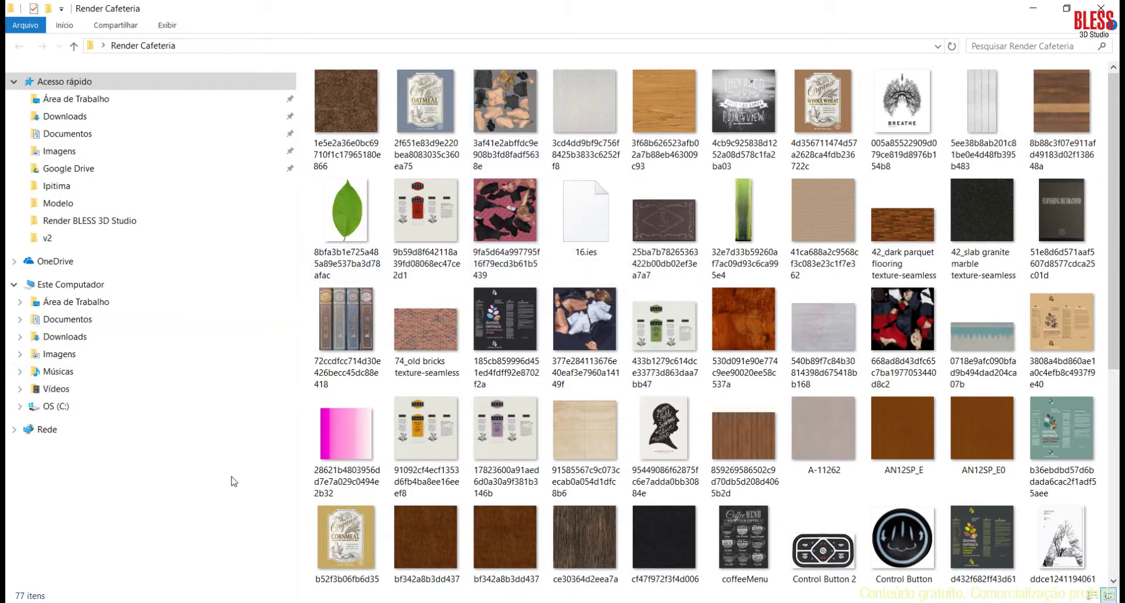
Switch back to SketchUp and browse the materials used in the model
{"action": "key", "text": "alt+Tab"}
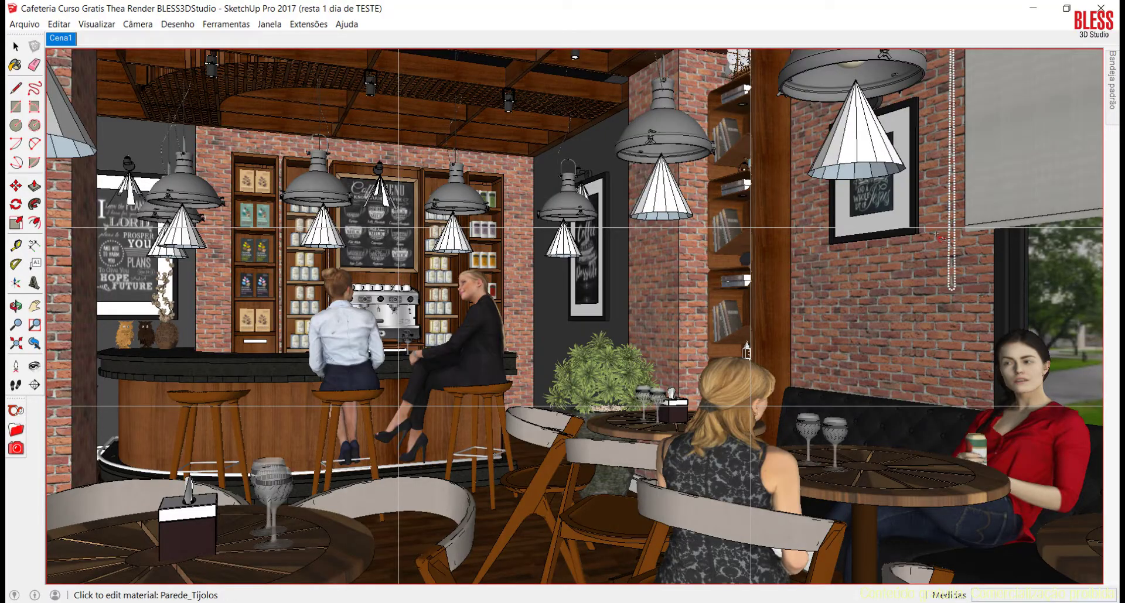
{"action": "key", "text": "b"}
{"action": "mouse_move", "coordinate": [1112, 103]}
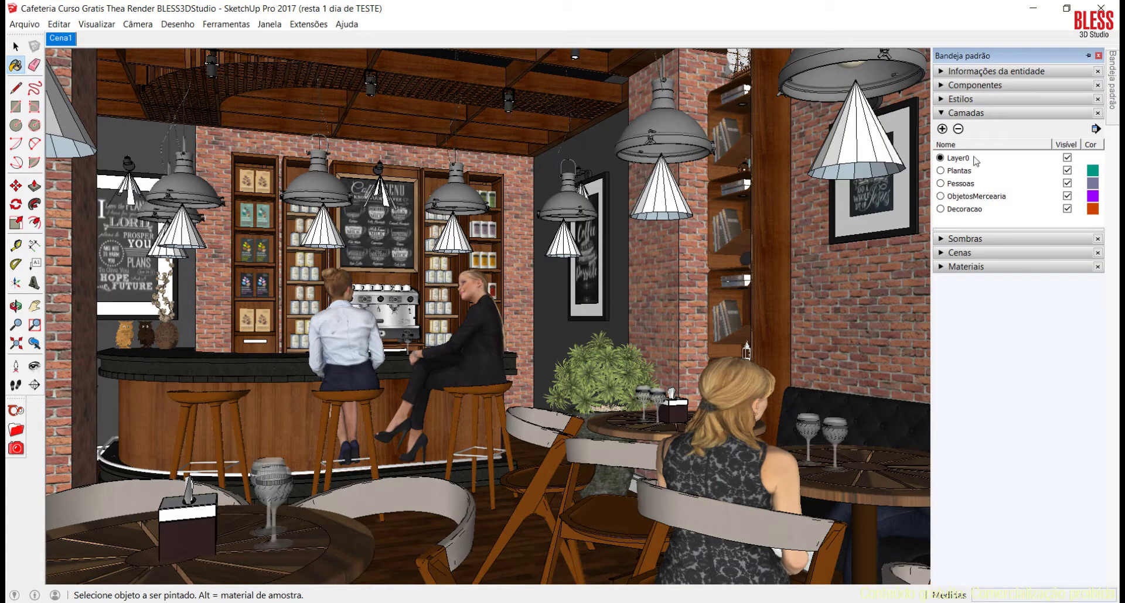
{"action": "left_click", "coordinate": [966, 114]}
{"action": "left_click", "coordinate": [965, 155]}
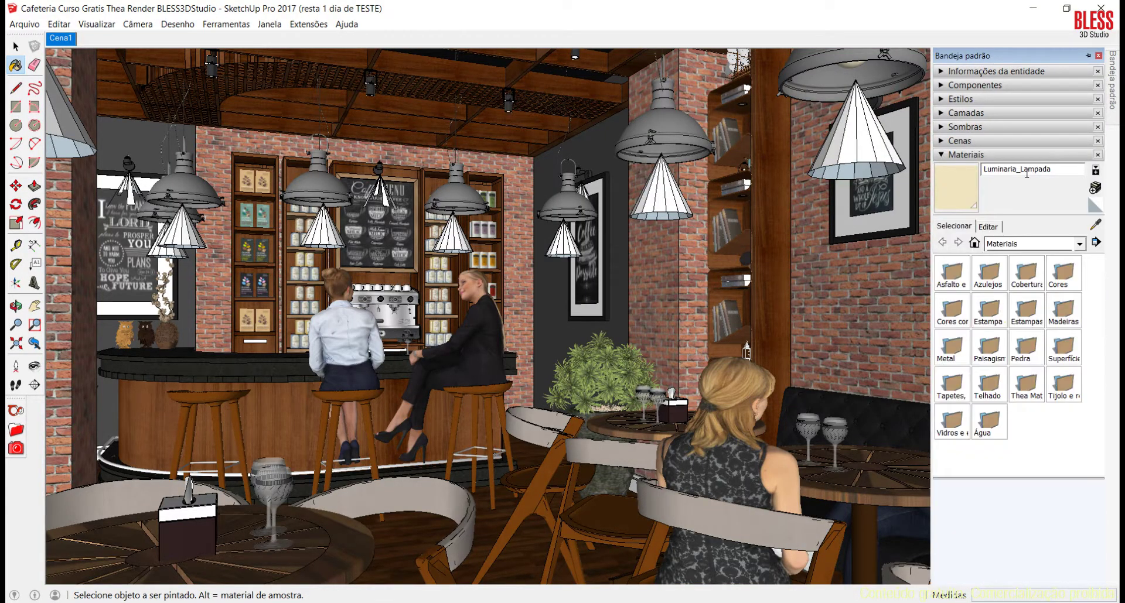
{"action": "left_click", "coordinate": [1043, 239]}
{"action": "left_click", "coordinate": [1042, 254]}
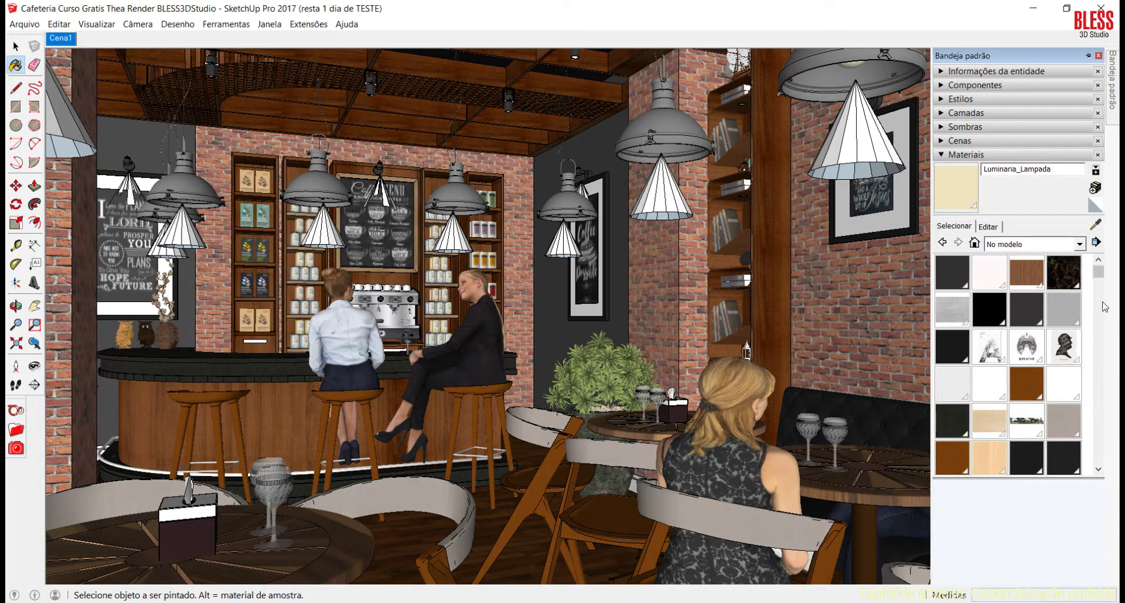
{"action": "left_click_drag", "start_coordinate": [1103, 281], "coordinate": [1106, 340]}
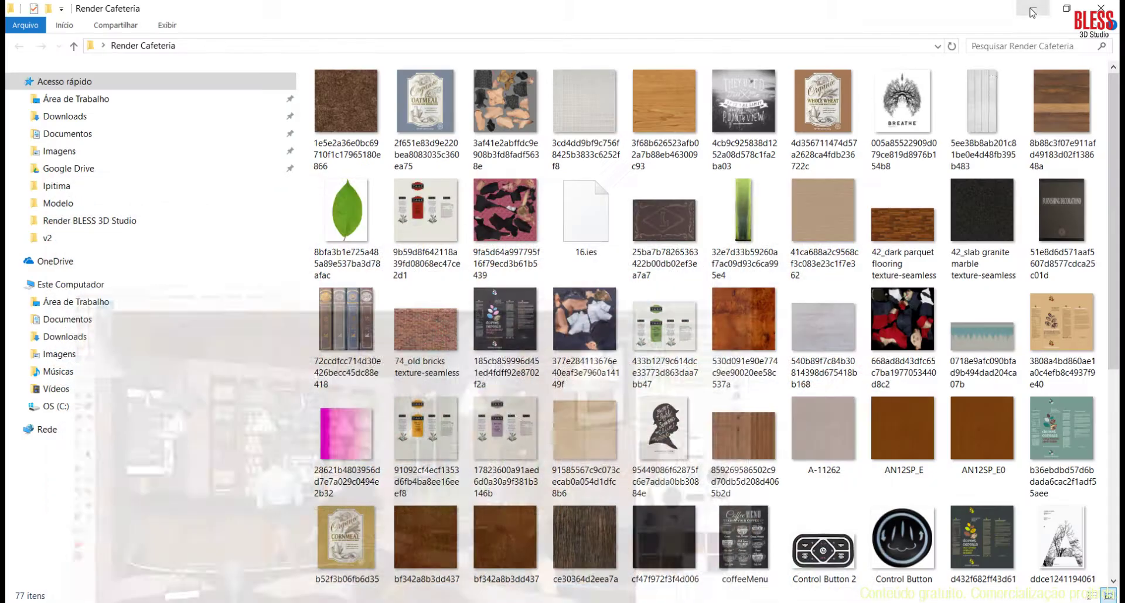
Go back to the Render Cafeteria folder, open the exported Render_Cafeteria scene in Thea Studio and close the folder window
{"action": "left_click", "coordinate": [1033, 9]}
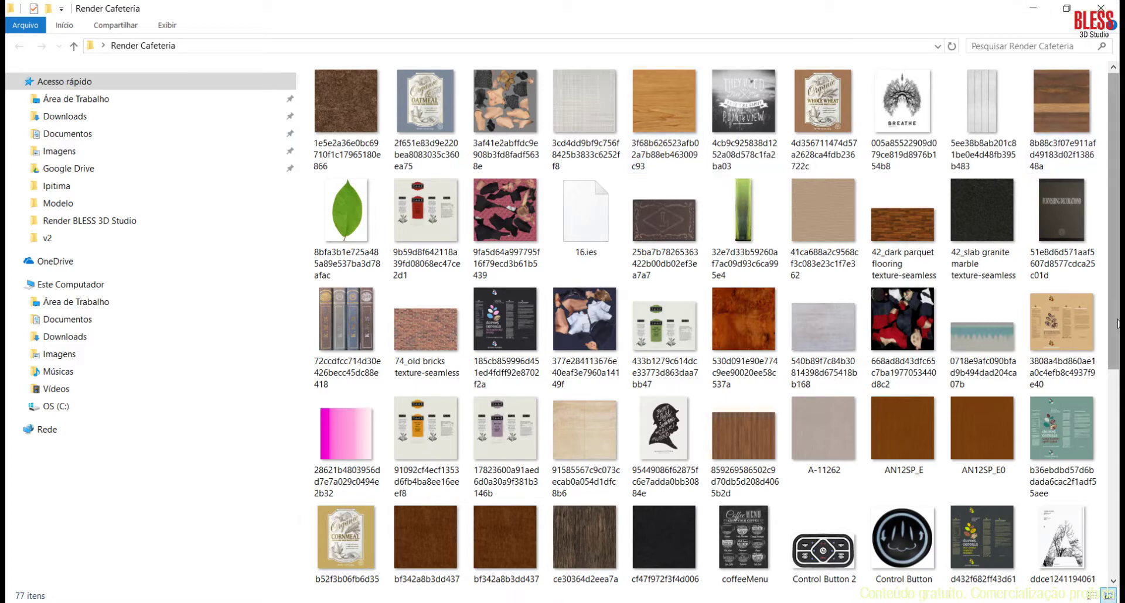
{"action": "left_click_drag", "start_coordinate": [1118, 324], "coordinate": [1094, 562]}
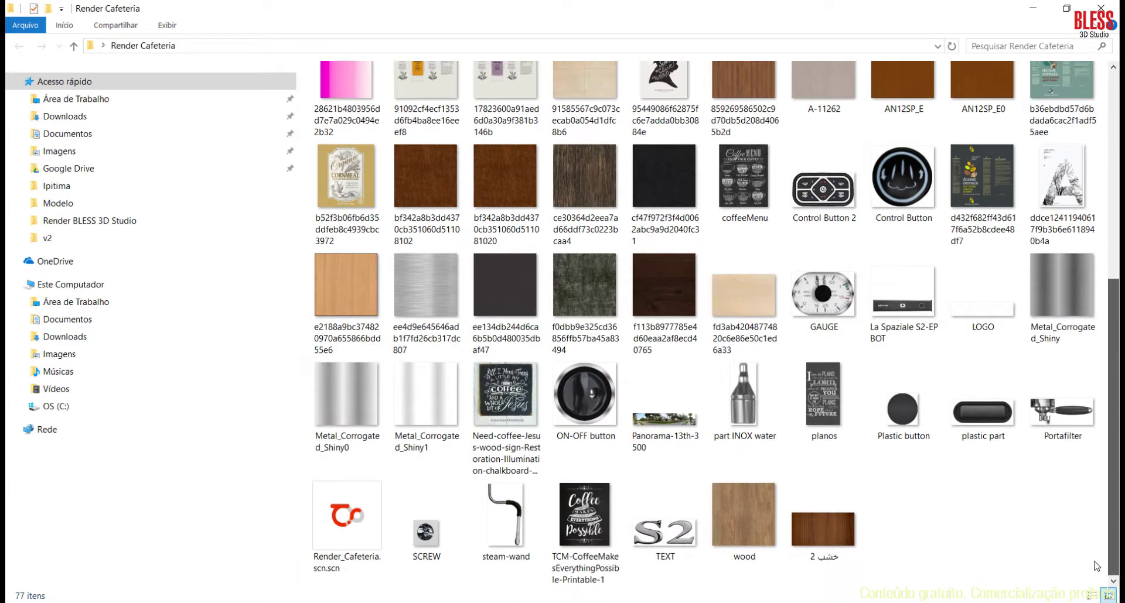
{"action": "double_click", "coordinate": [333, 530]}
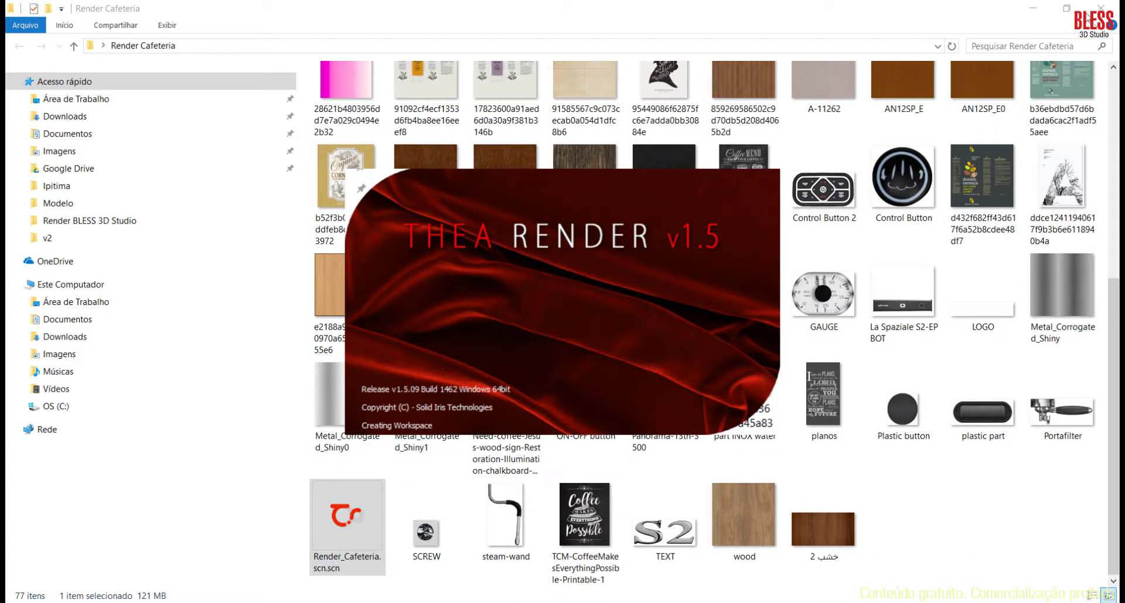
{"action": "left_click", "coordinate": [1101, 6]}
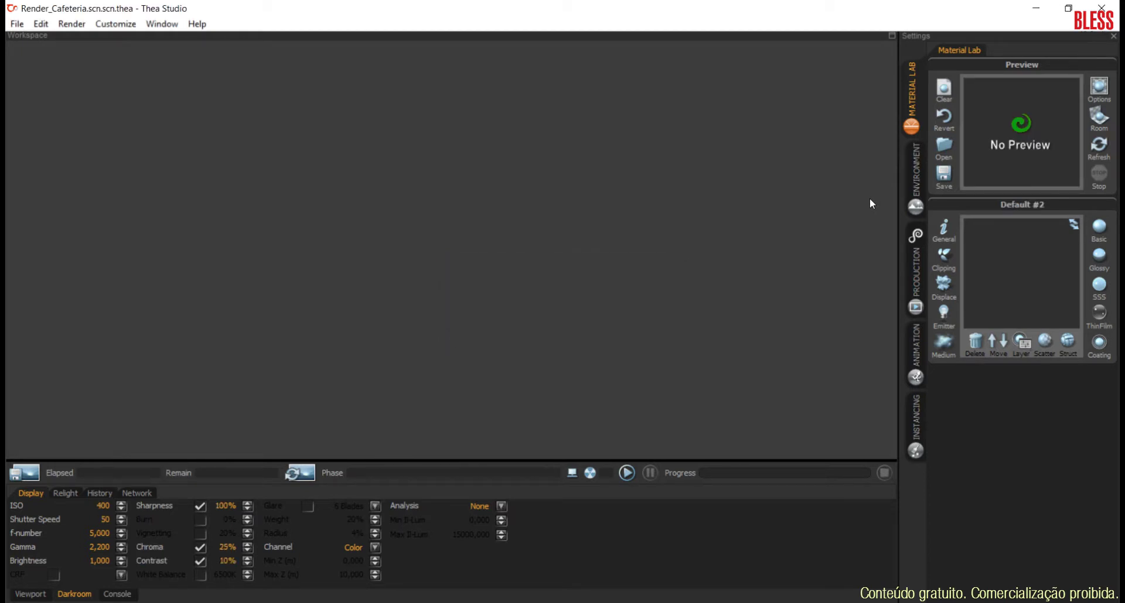
Show the scene in Thea Studio's viewport and set the model display mode to Solid
{"action": "left_click", "coordinate": [46, 597]}
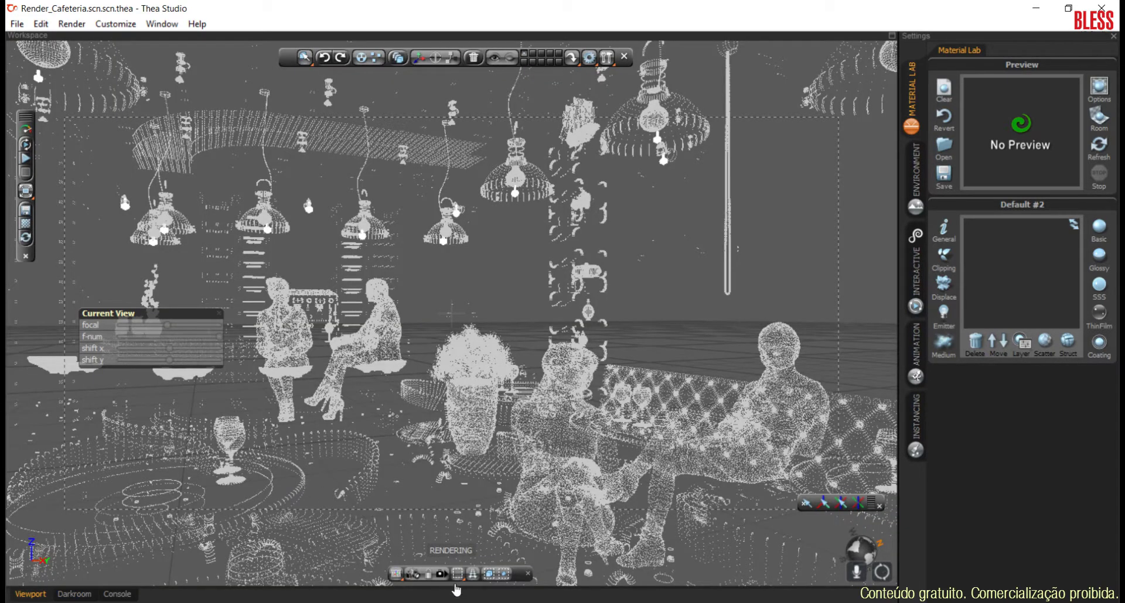
{"action": "left_click", "coordinate": [471, 575]}
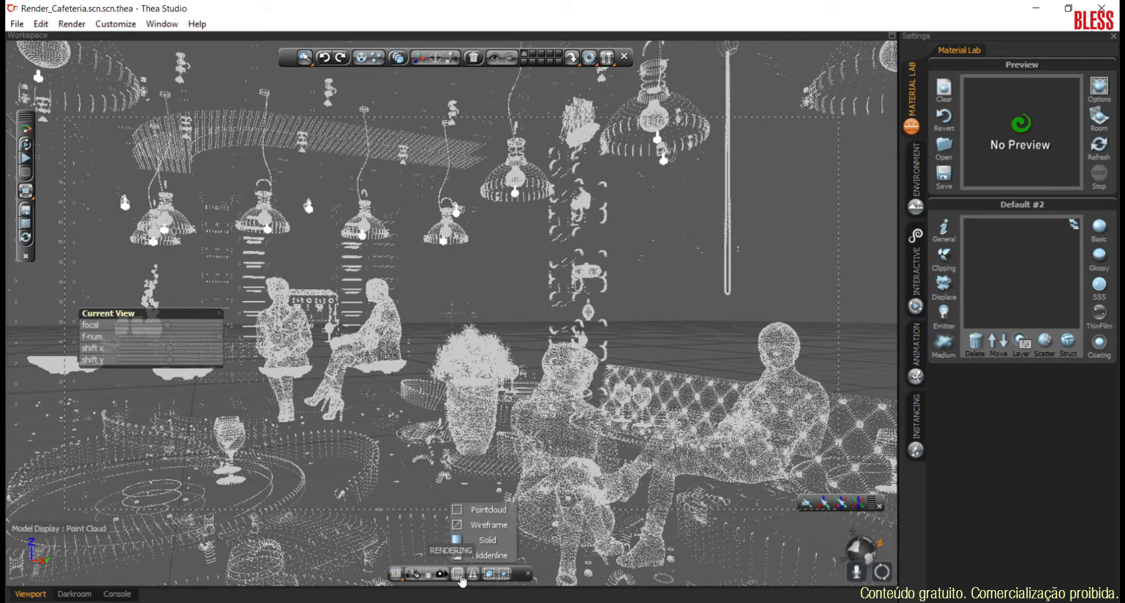
{"action": "left_click", "coordinate": [485, 541]}
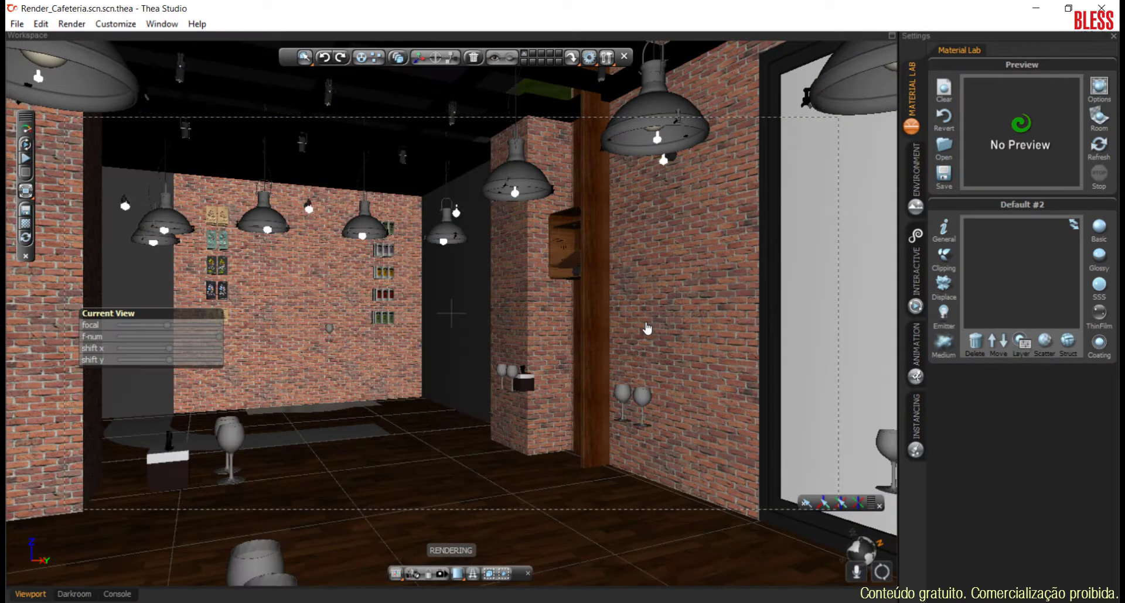